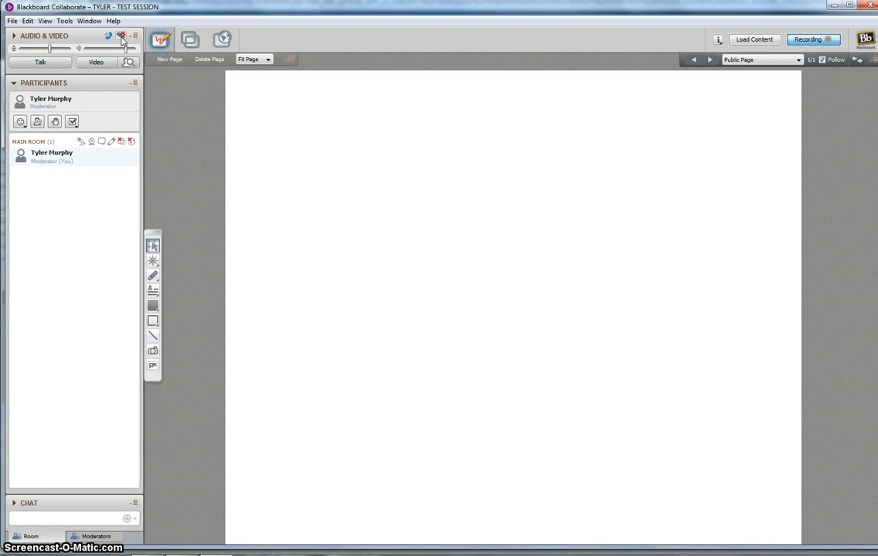
Run the Audio Setup Wizard with the SoundMAX speakers as output, play and stop the test message, and confirm the speaker volume
left_click(121, 37)
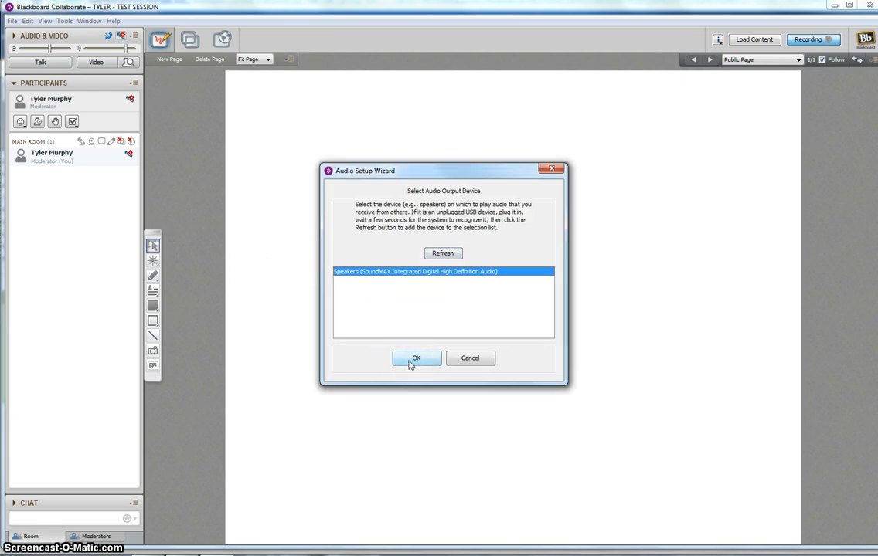
left_click(413, 363)
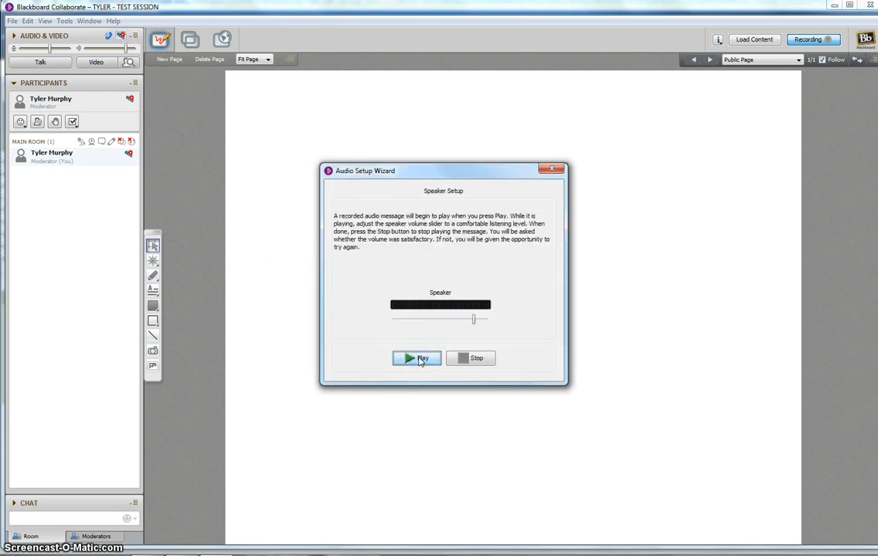
left_click(421, 360)
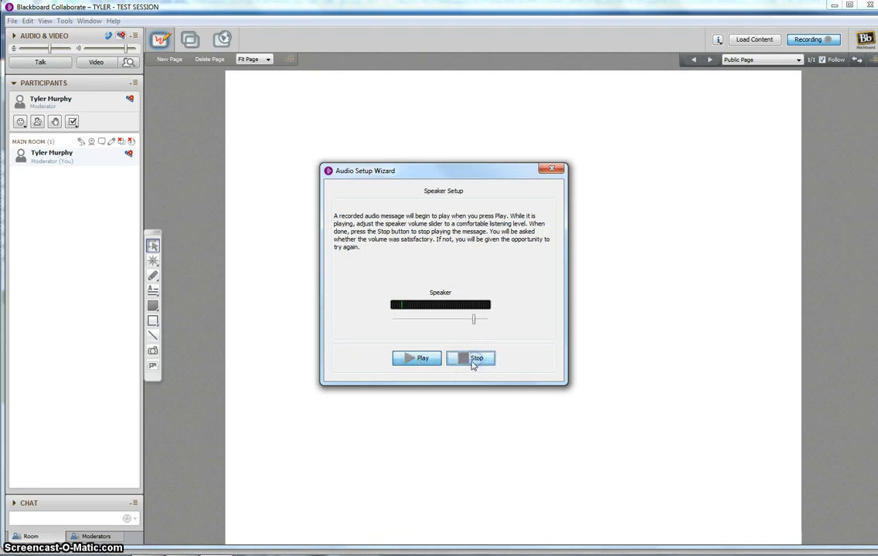
left_click(476, 360)
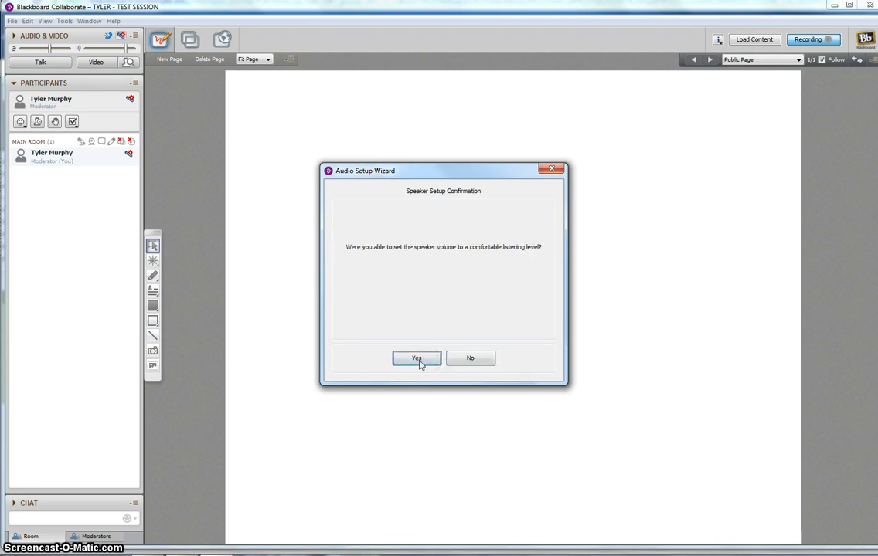
left_click(417, 360)
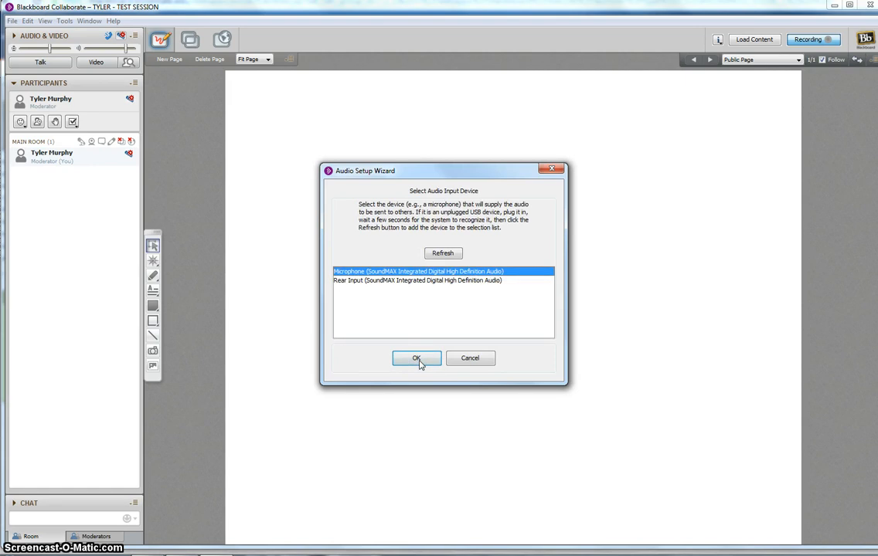
Select Microphone (SoundMAX Integrated Digital High Definition Audio) as the input device and record a short voice test
left_click(417, 359)
left_click(420, 363)
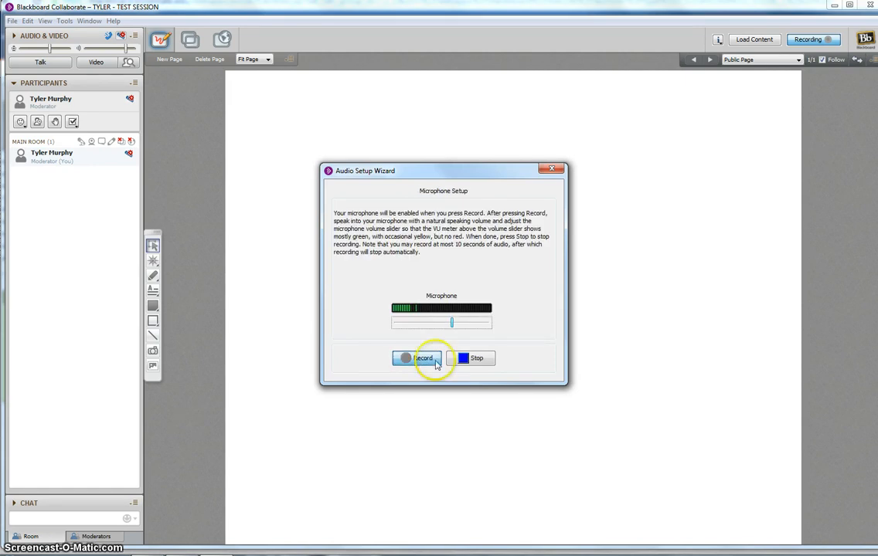
left_click(422, 360)
left_click(473, 360)
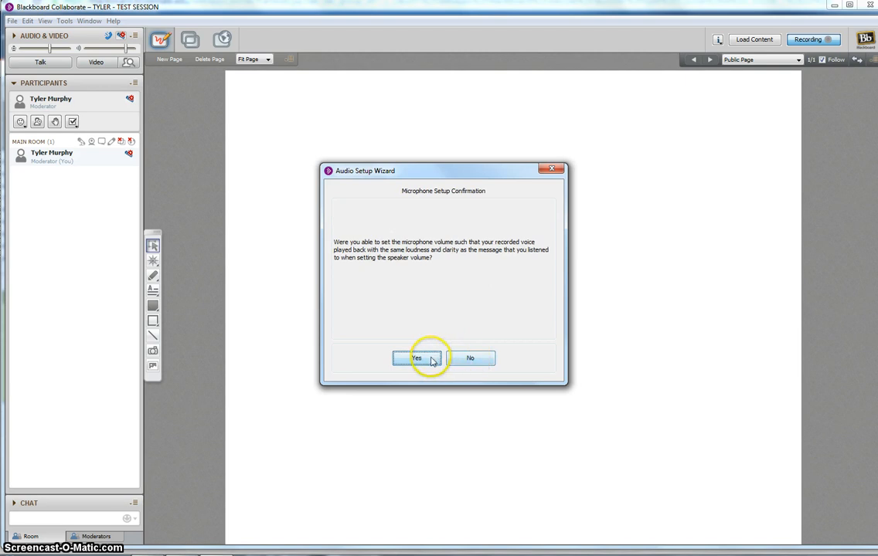
Confirm the microphone level to finish the audio setup, and lower the speaker volume slightly
left_click(370, 360)
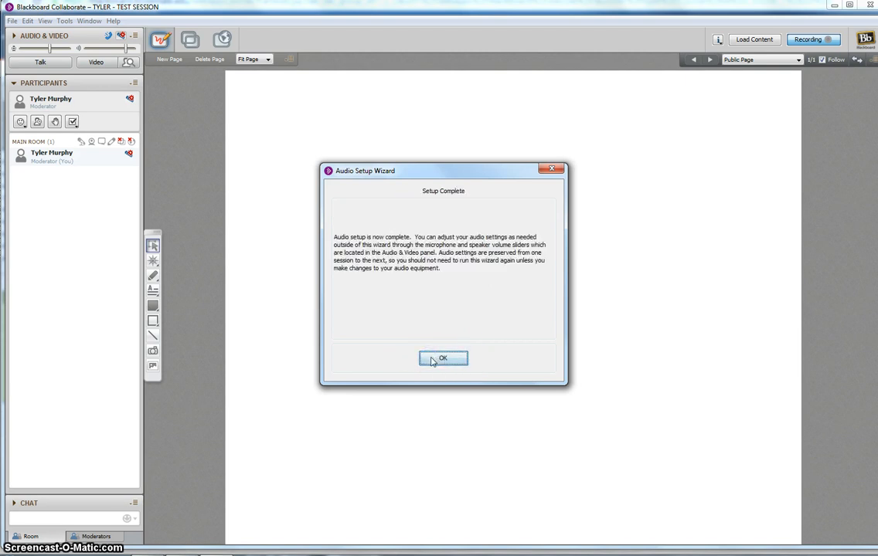
left_click(434, 359)
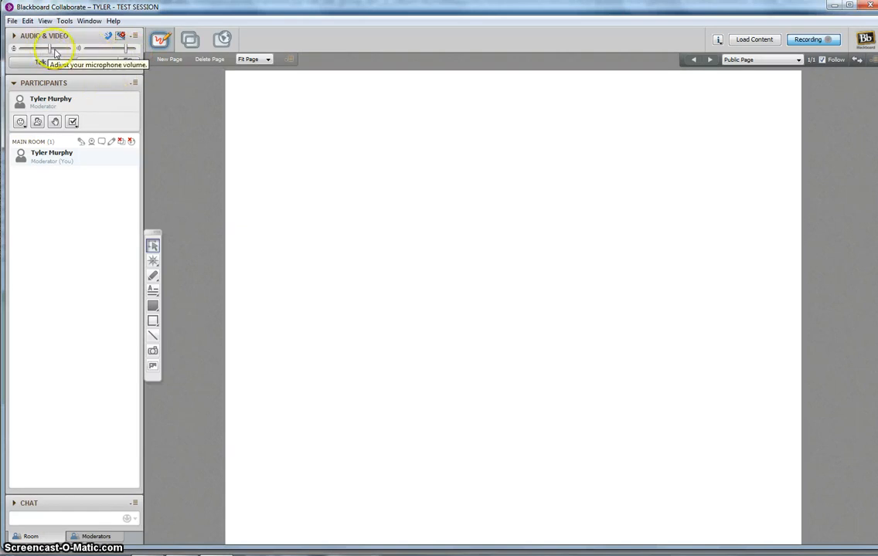
left_click_drag(127, 51, 51, 51)
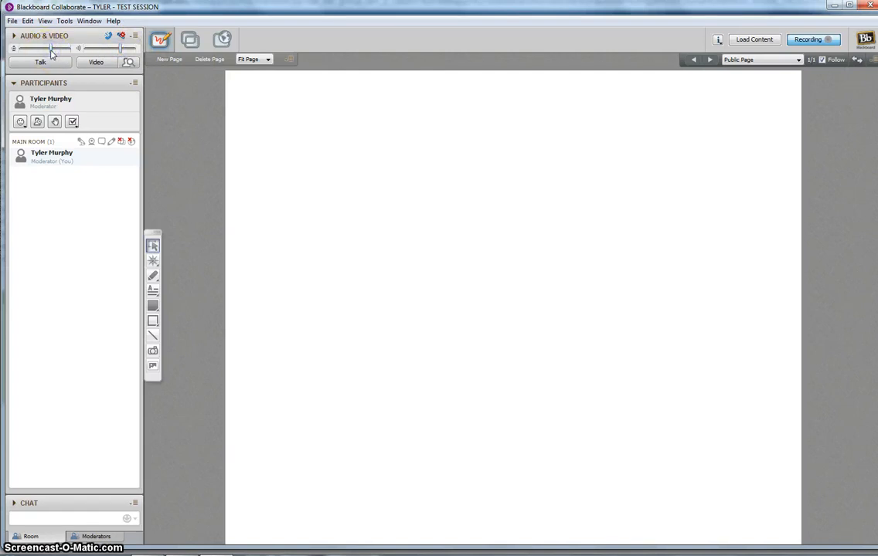
Show the Slower emotion to the room, followed by the Faster emotion
left_click(20, 122)
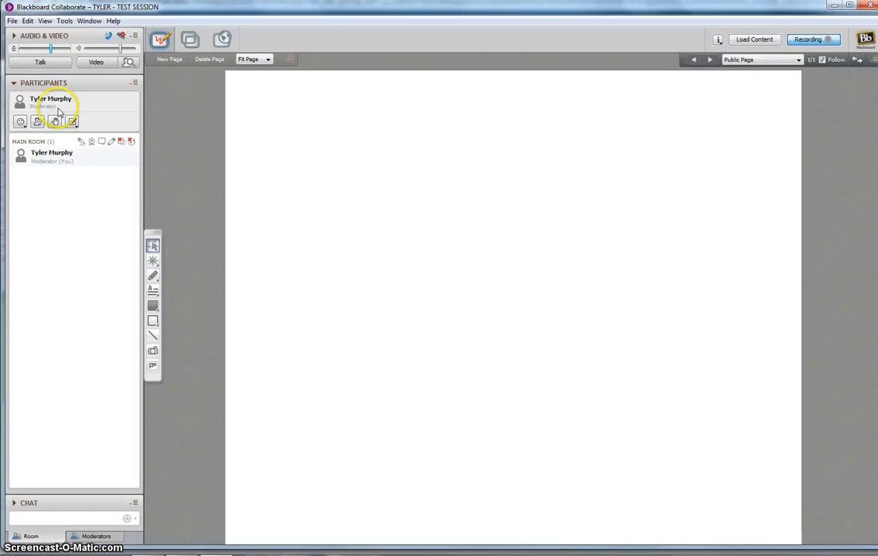
left_click(20, 122)
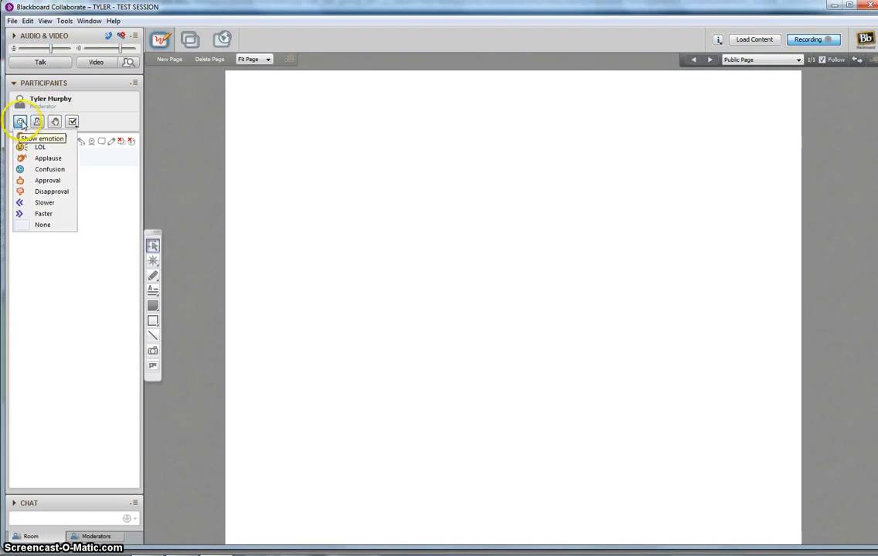
left_click(48, 203)
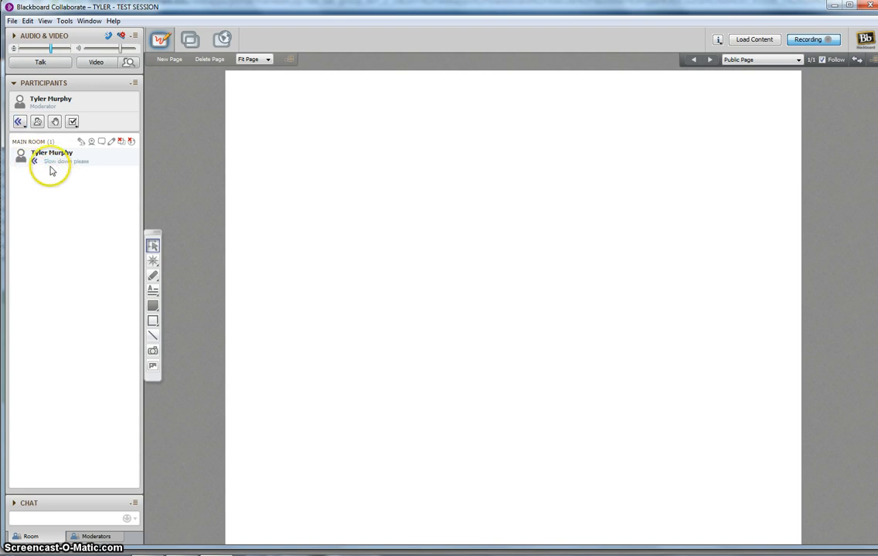
left_click(21, 124)
left_click(21, 124)
left_click(21, 124)
left_click(54, 214)
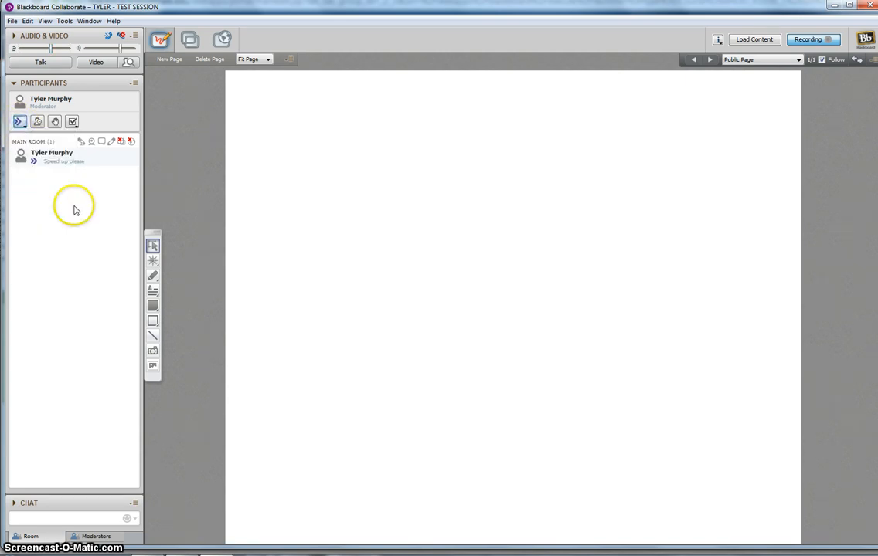
Show the Approval emotion and clear it by setting the emotion to None
left_click(20, 124)
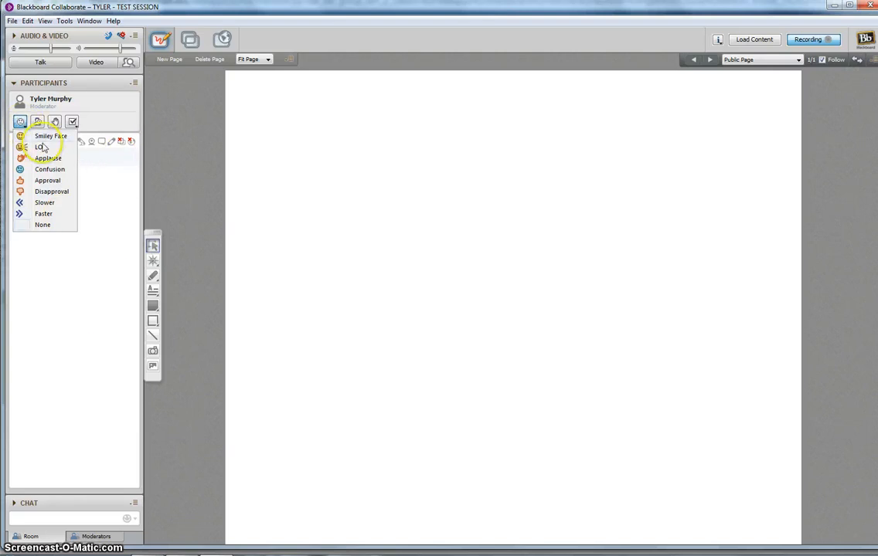
left_click(58, 180)
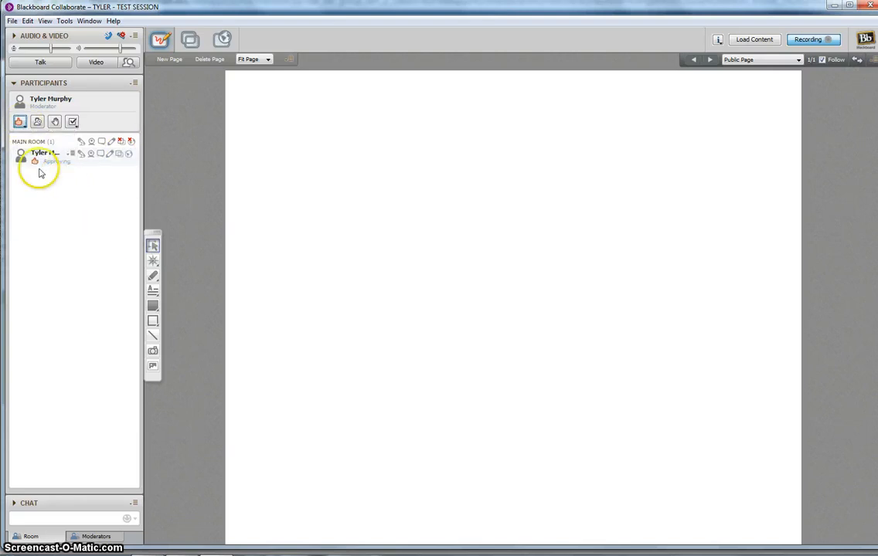
left_click(20, 122)
left_click(21, 122)
left_click(21, 123)
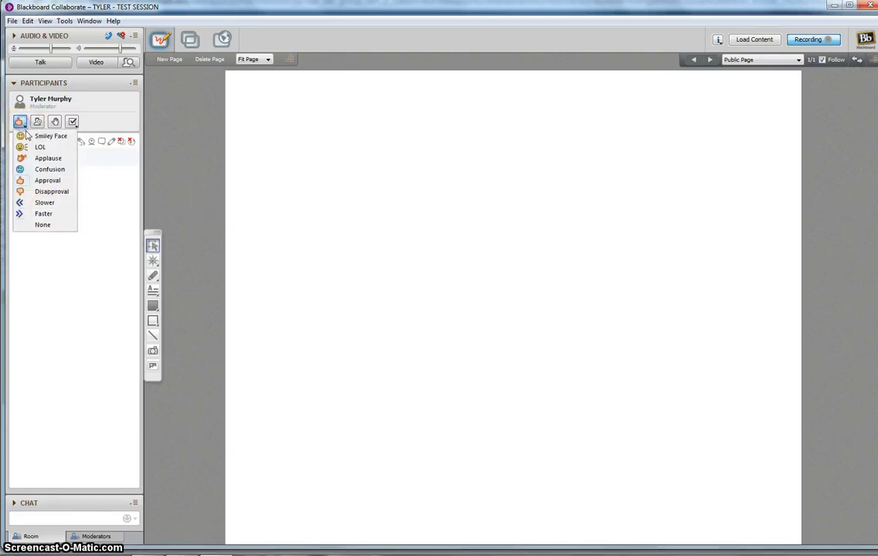
left_click(44, 225)
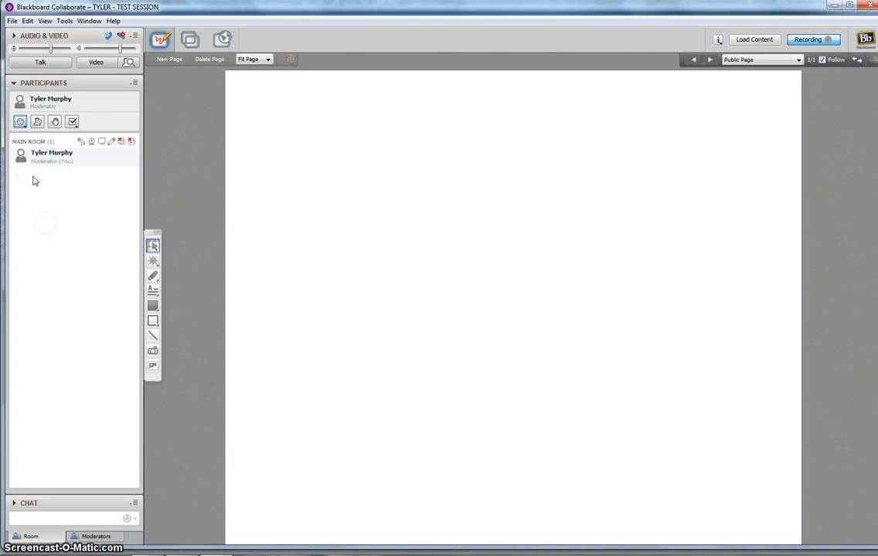
Turn the Away status on and off, and raise and lower the hand
left_click(37, 123)
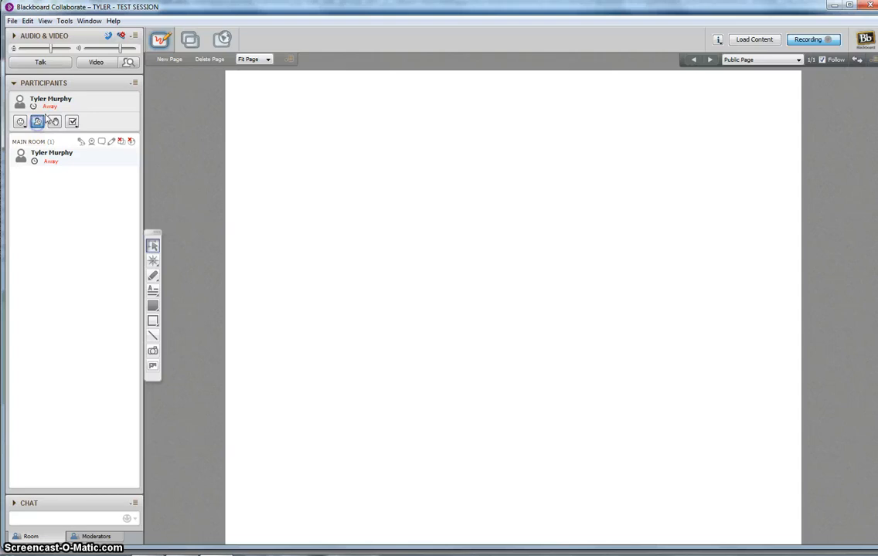
left_click(44, 119)
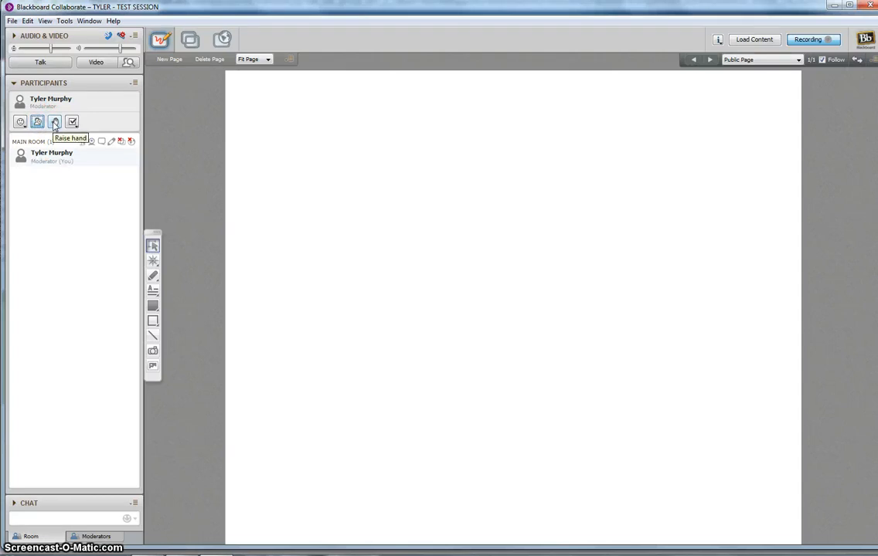
left_click(55, 122)
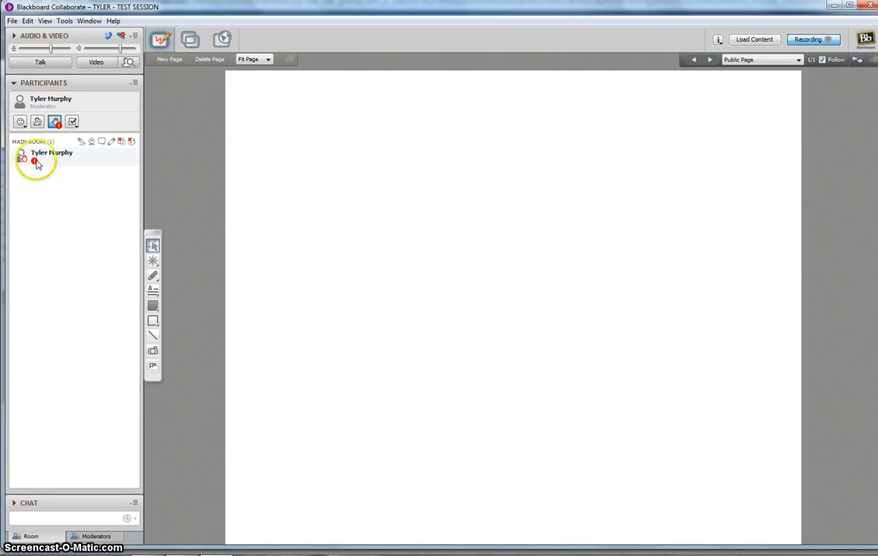
left_click(59, 126)
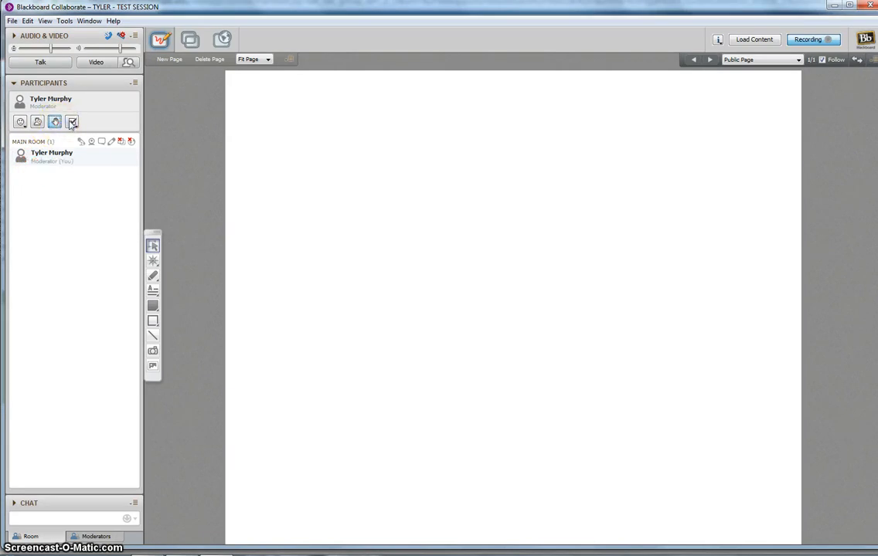
Answer the poll with Yes, change the response to No, and clear it with None
left_click(72, 122)
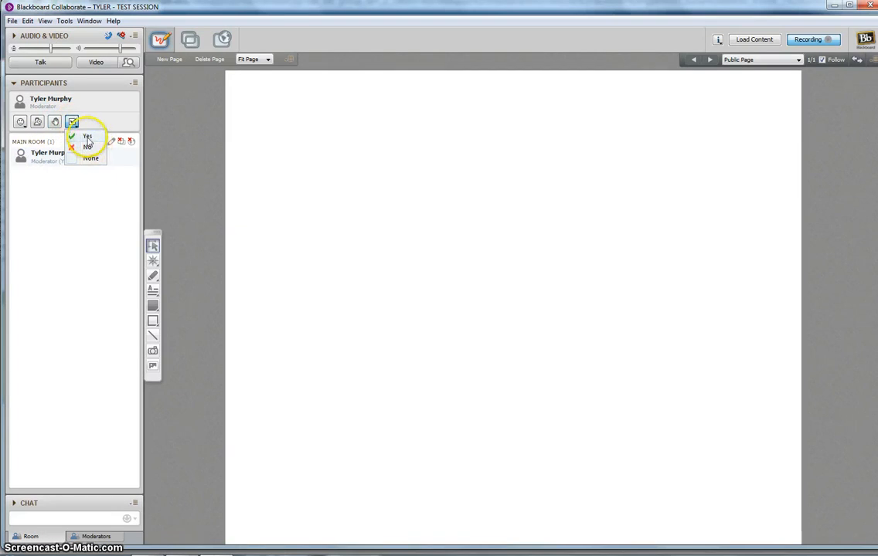
left_click(88, 137)
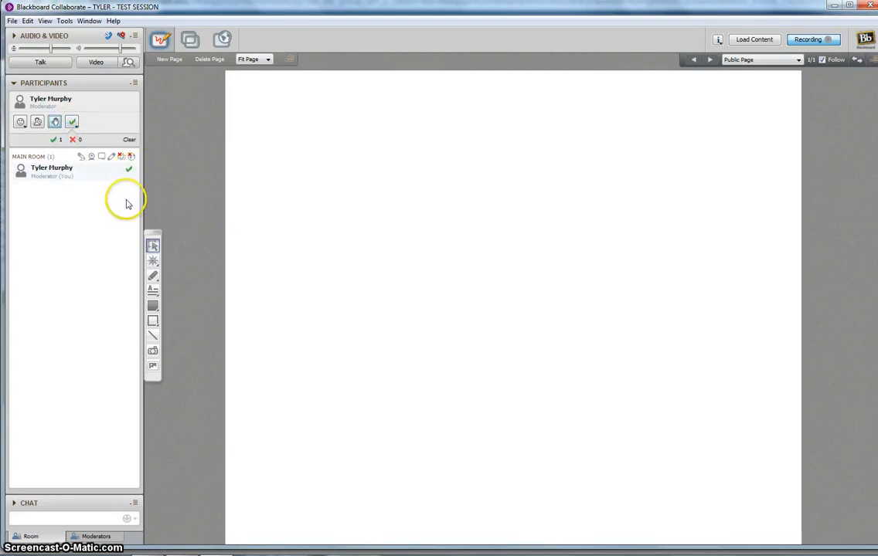
left_click(72, 123)
left_click(85, 147)
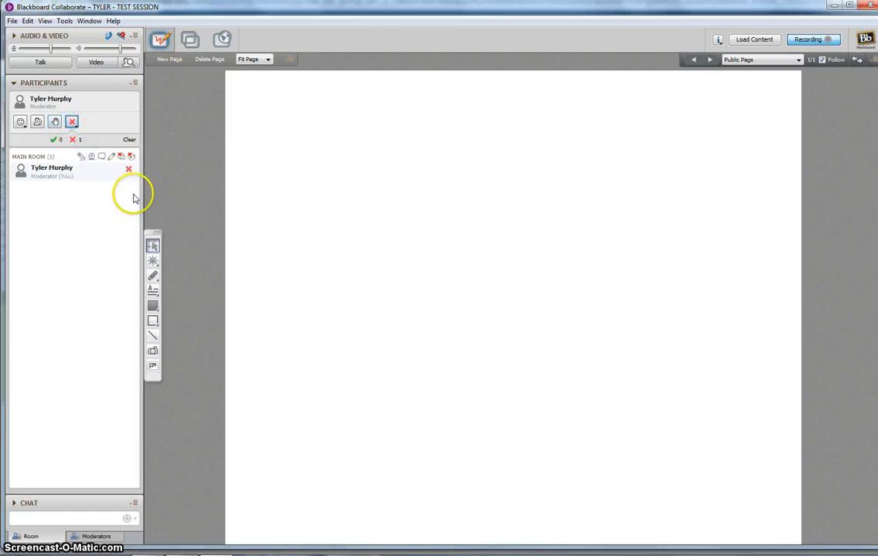
left_click(71, 122)
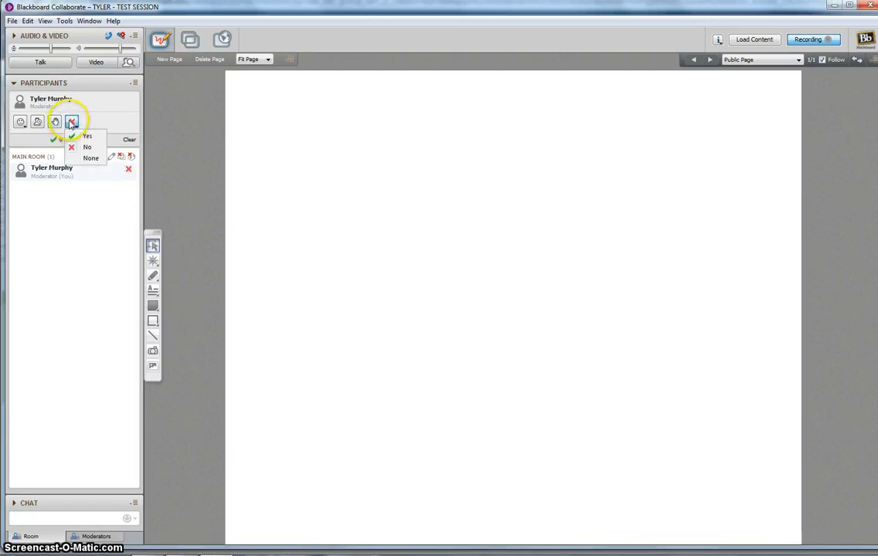
left_click(84, 158)
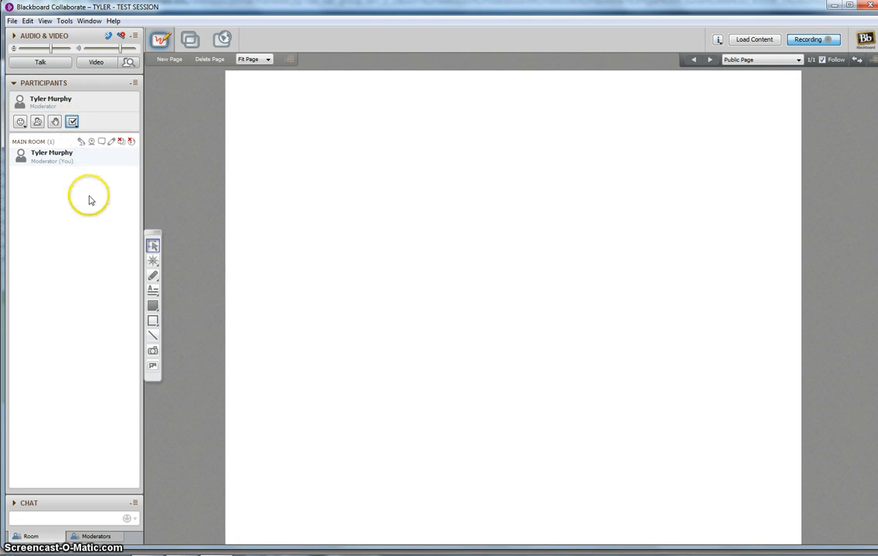
Turn the Main Room's global Application Sharing and Web Tour permissions on and back off
mouse_move(102, 163)
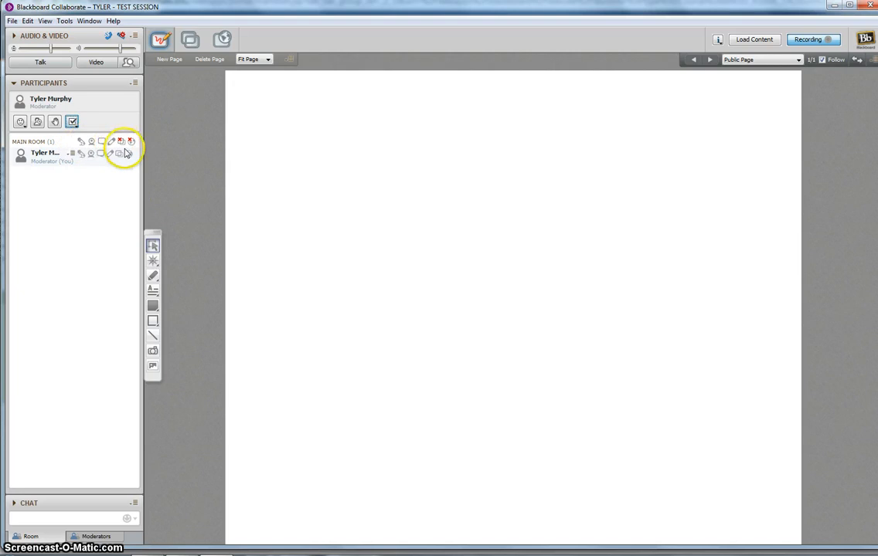
left_click(132, 142)
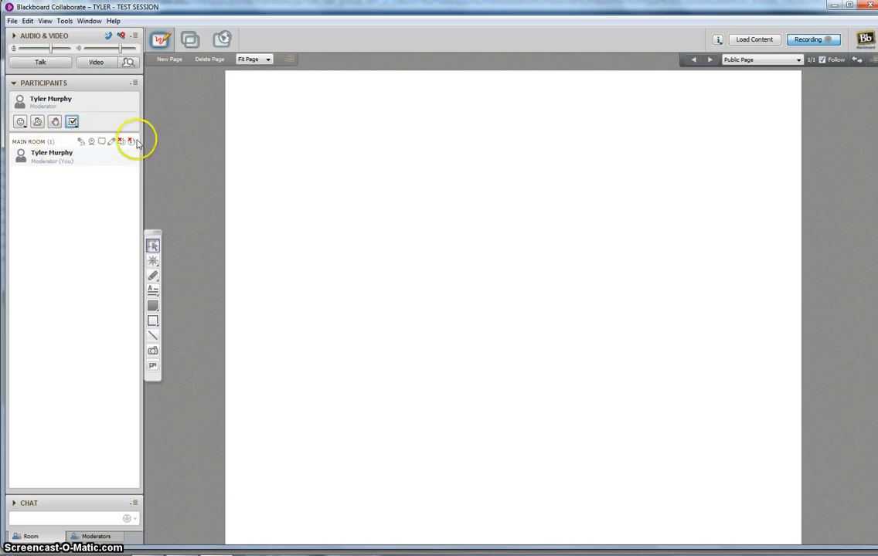
mouse_move(59, 160)
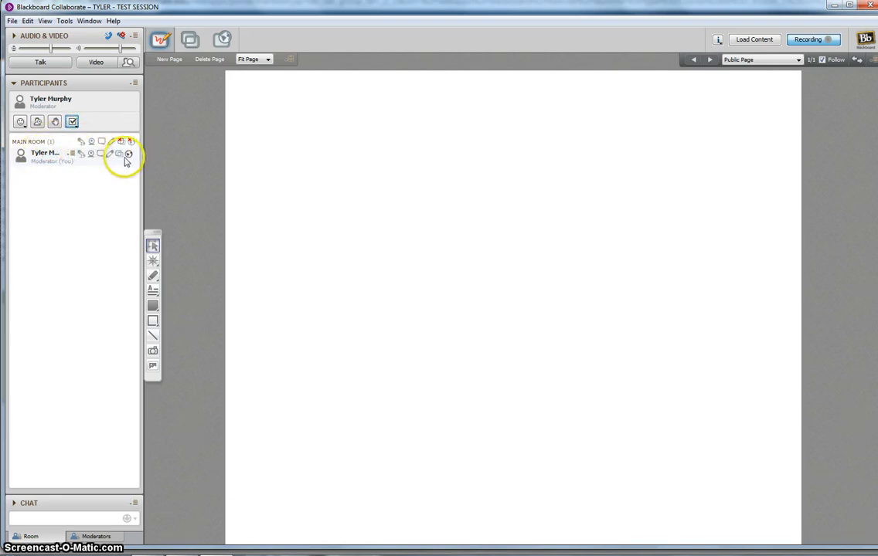
left_click(121, 143)
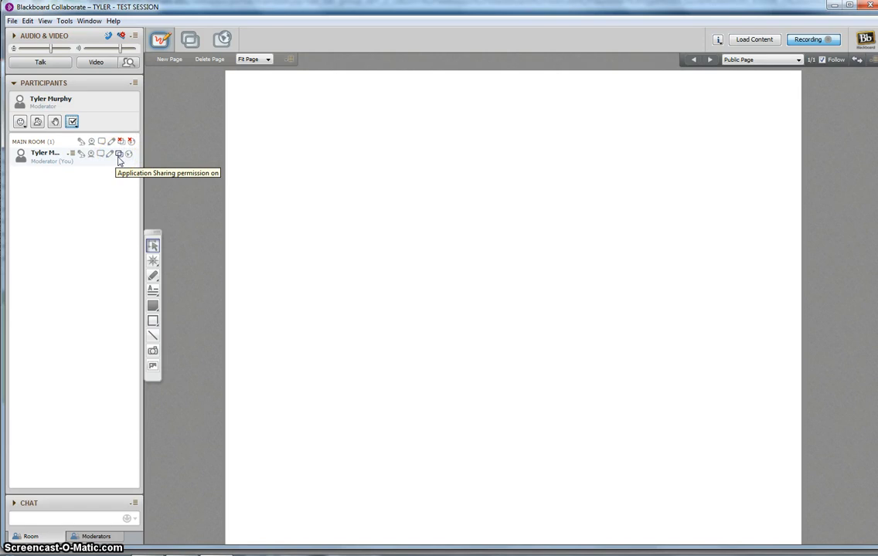
left_click(119, 154)
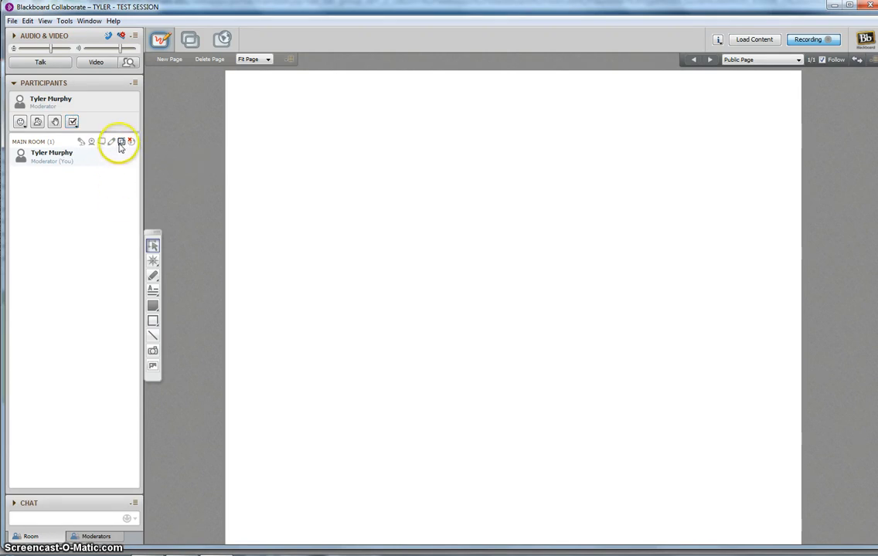
left_click(121, 142)
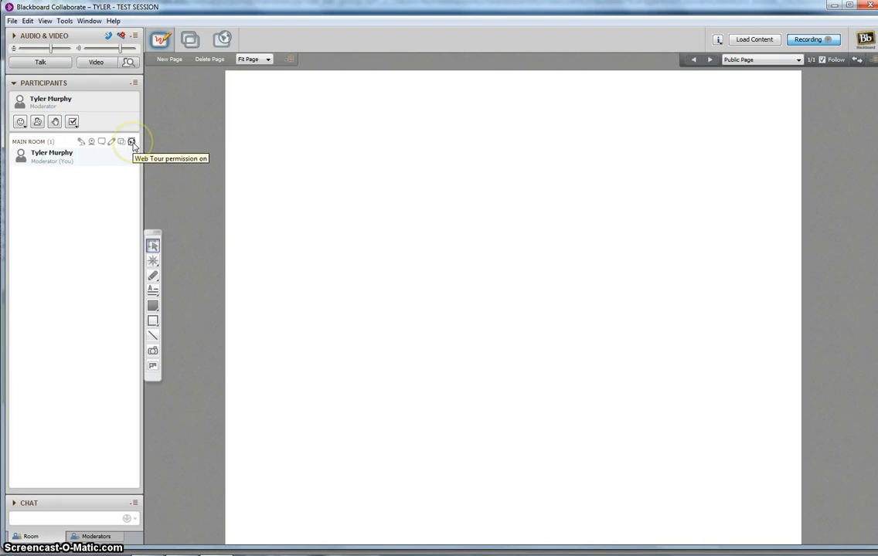
left_click(133, 143)
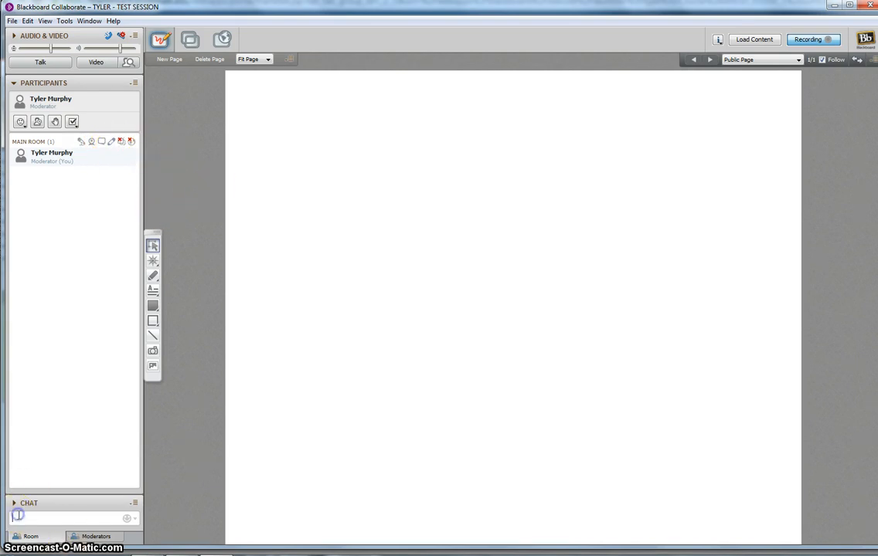
Switch the chat to the Moderators conversation
left_click(85, 535)
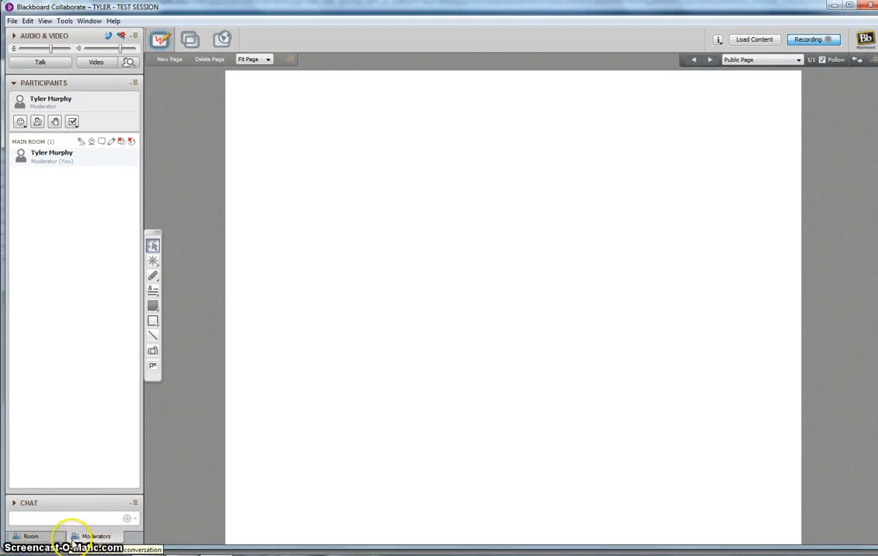
Switch the chat back to the Room conversation
left_click(66, 519)
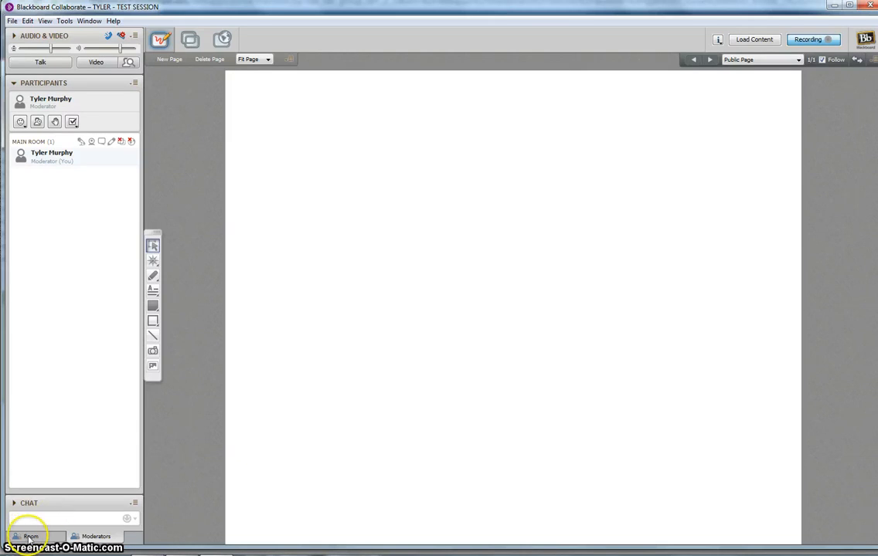
left_click(28, 535)
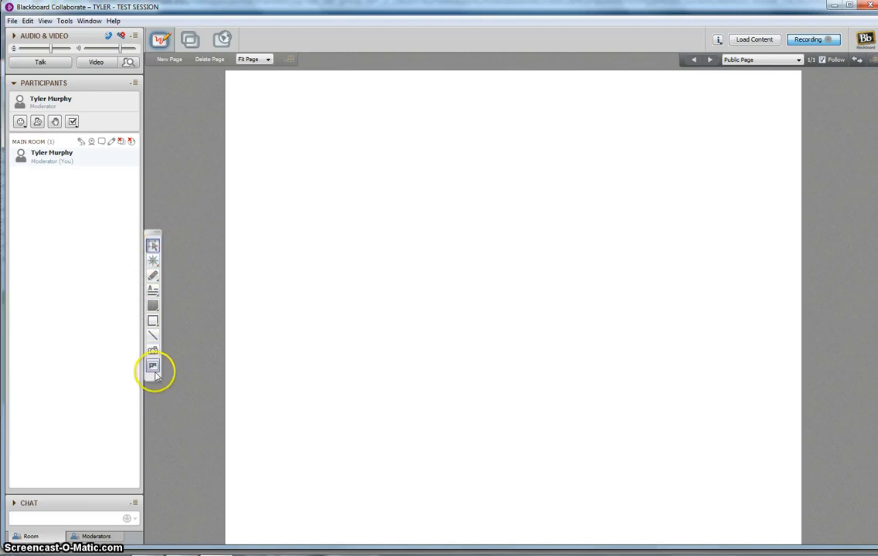
Try the whiteboard's Selection tool on empty areas of the page
left_click(154, 246)
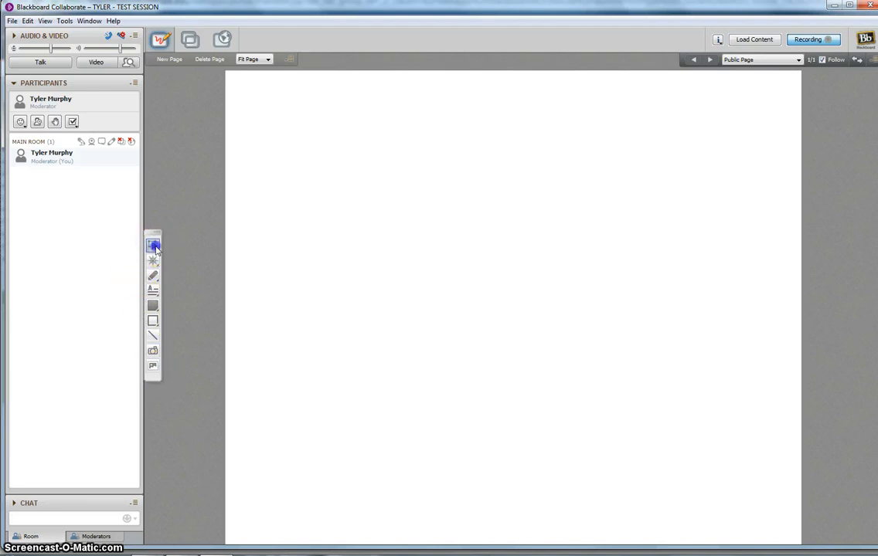
left_click(290, 150)
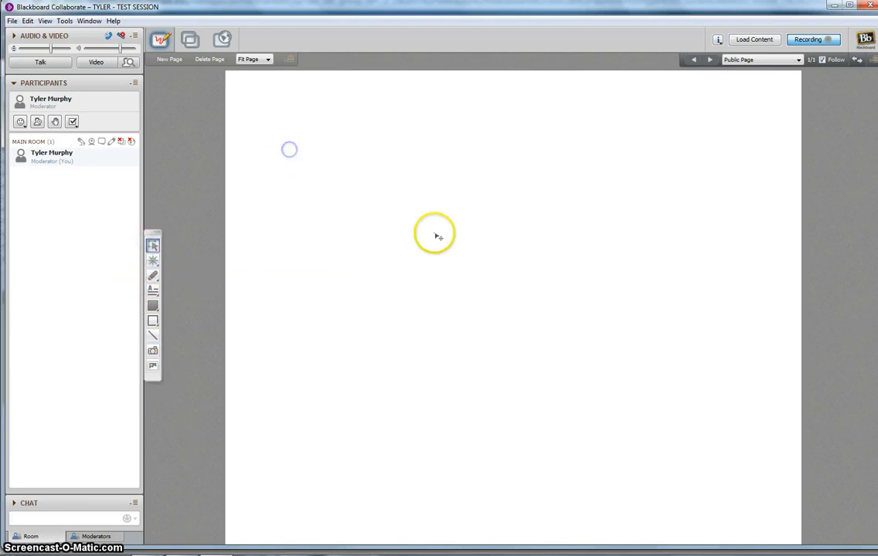
left_click(361, 137)
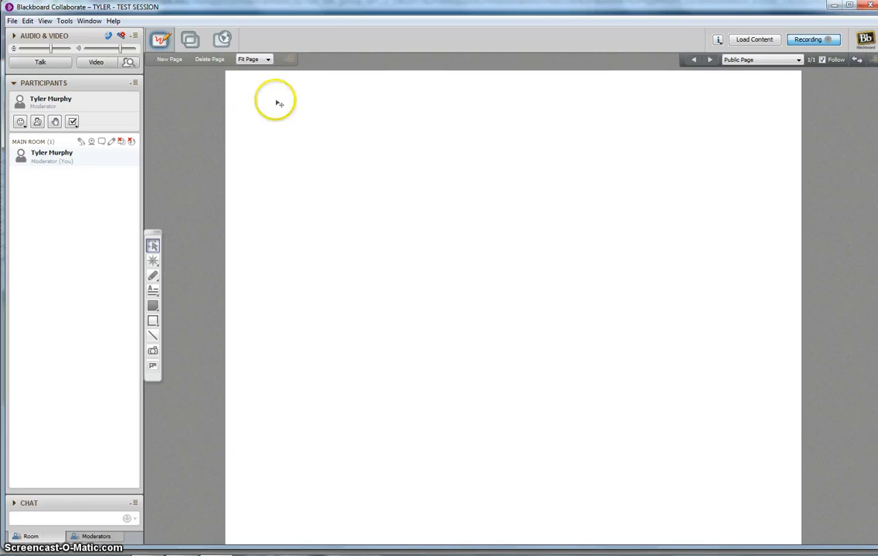
Point at the upper middle of the whiteboard page with the starburst pointer
left_click(153, 261)
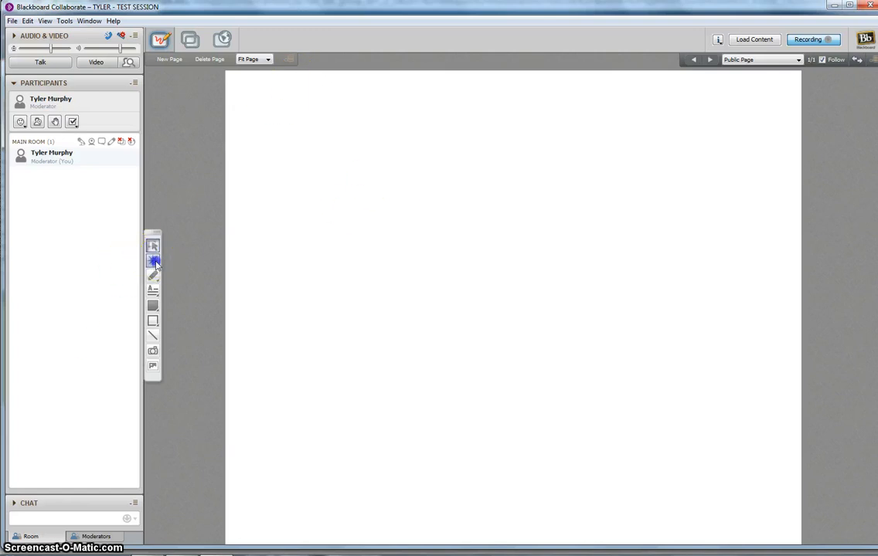
left_click(296, 153)
left_click(480, 160)
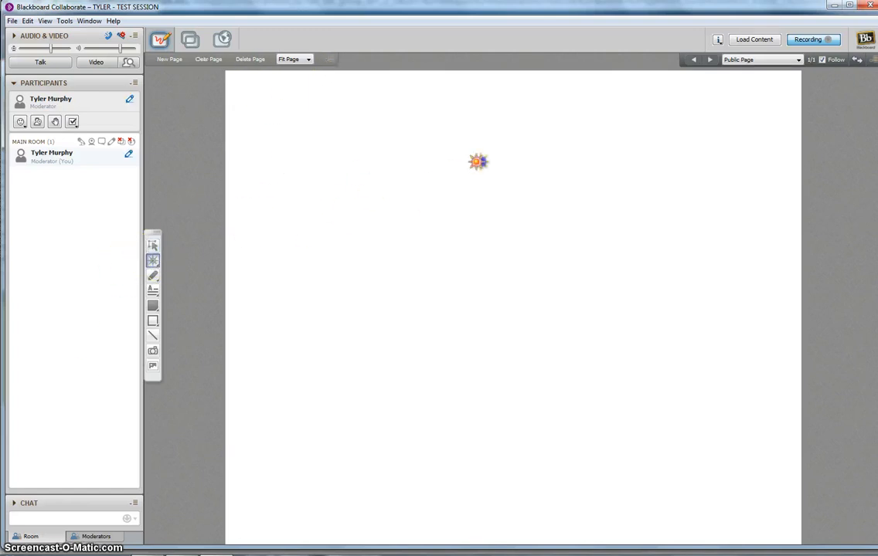
Point at the upper part of the whiteboard page with the pointing hand, and switch to the check mark pointer
left_click(157, 266)
left_click(180, 261)
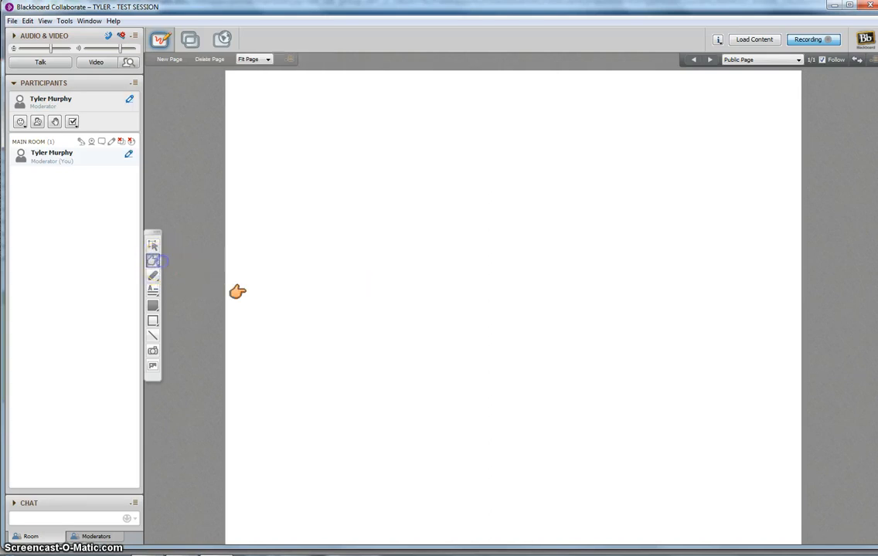
left_click(307, 143)
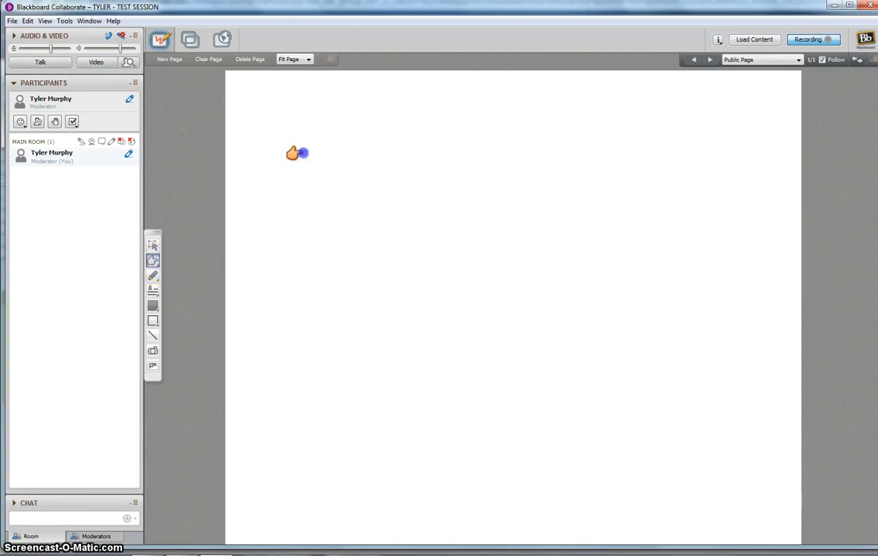
left_click(154, 262)
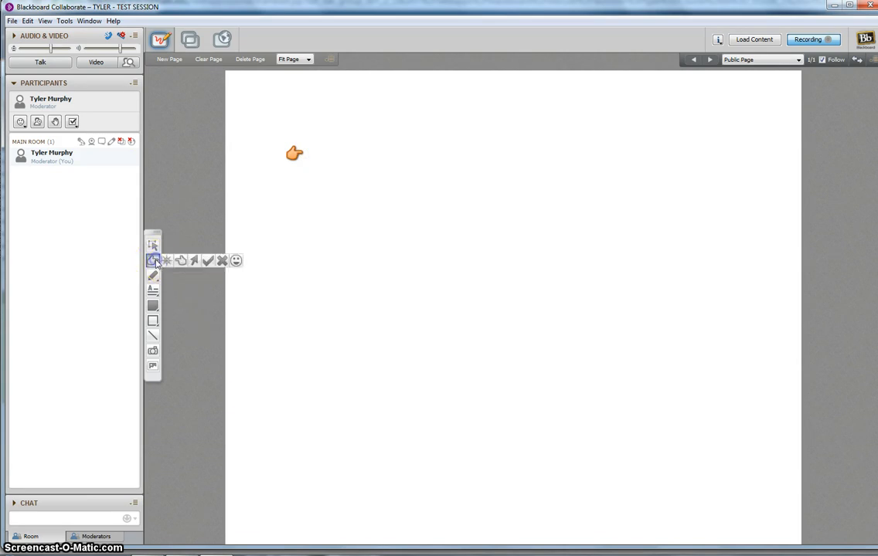
left_click(207, 263)
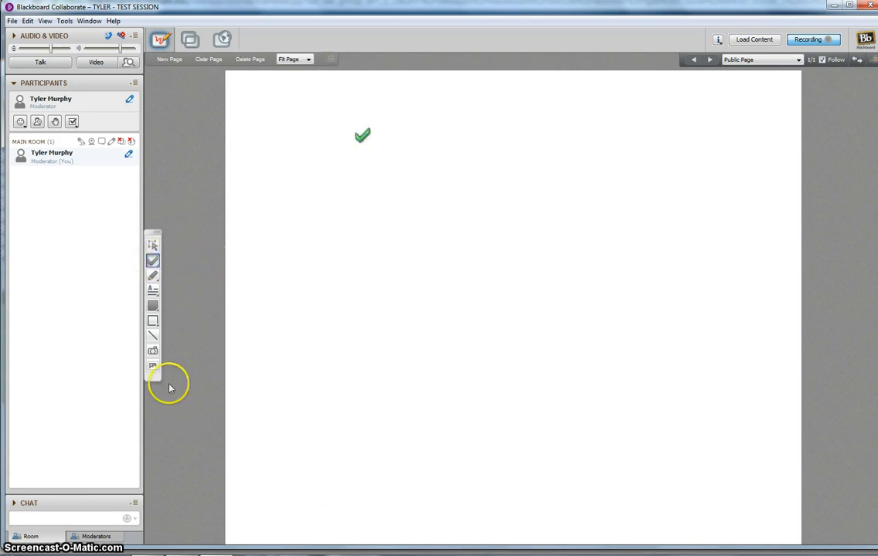
Draw a roughly horizontal yellow highlighter line across the upper part of the page at 50% opacity and stroke 10
left_click(153, 263)
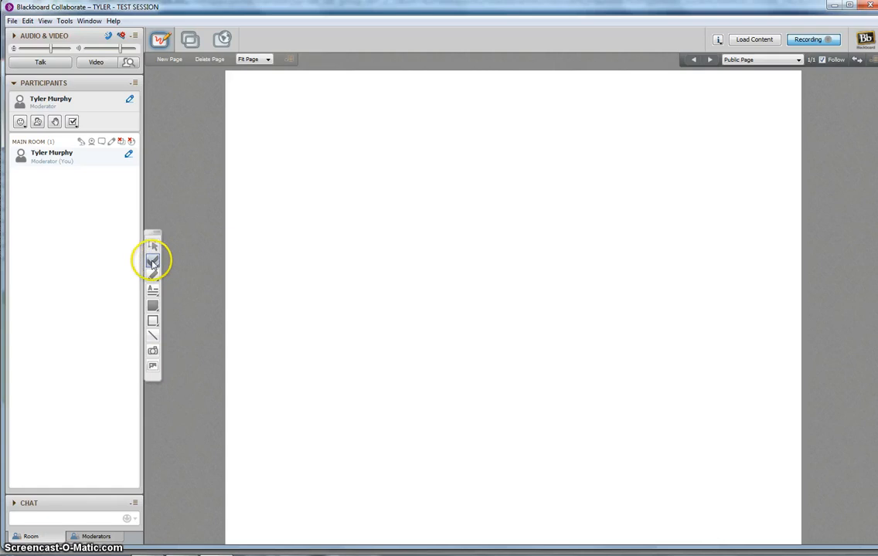
left_click(170, 279)
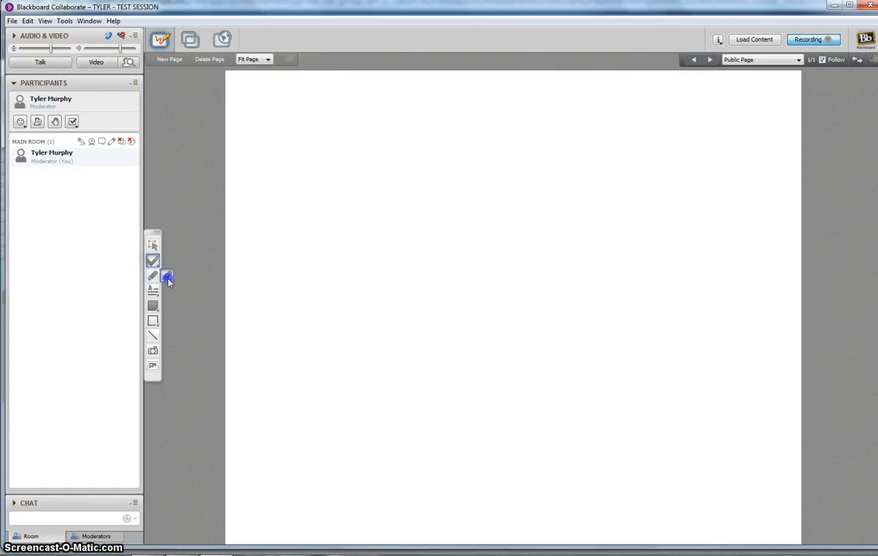
left_click_drag(317, 180, 526, 168)
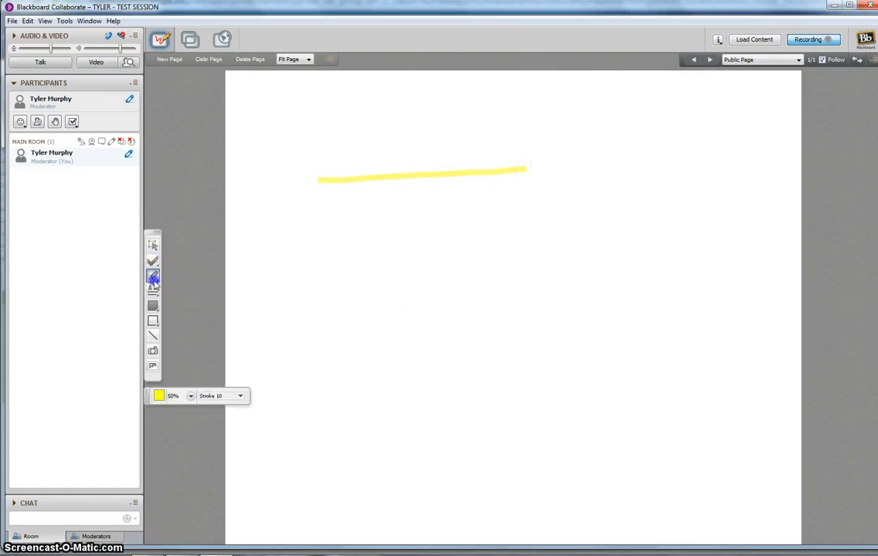
Switch from the highlighter to the black pencil and draw a long line and a short curve below the yellow line
left_click(158, 280)
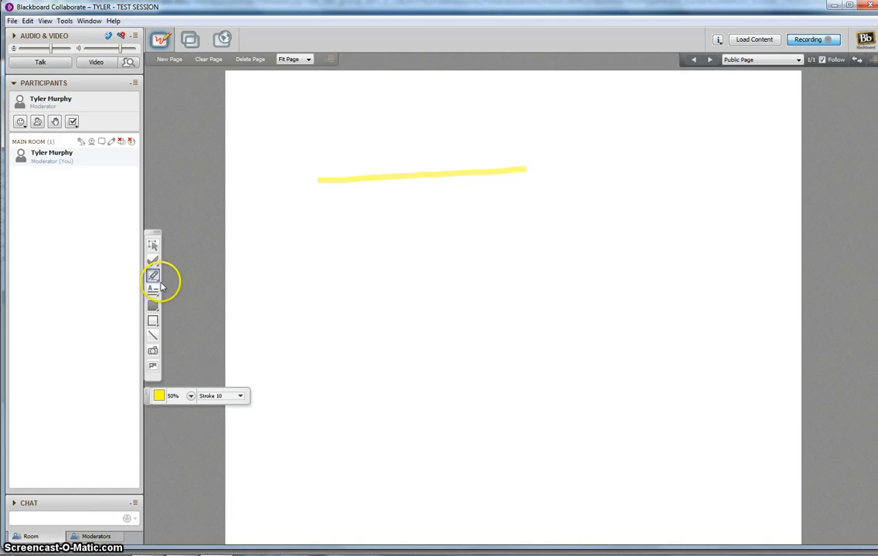
left_click_drag(321, 237, 491, 243)
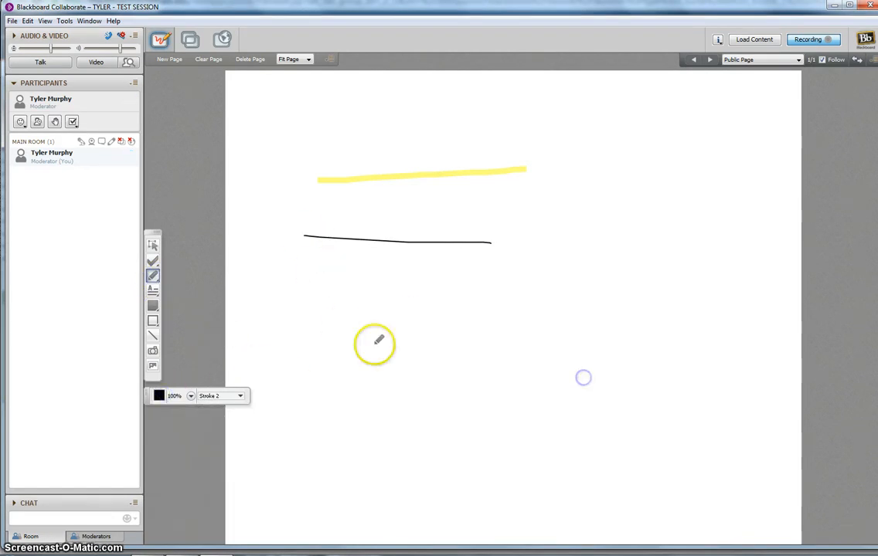
left_click_drag(343, 329, 431, 304)
Change the pencil colour to magenta and draw a downward-sloping line through the black curve
left_click(160, 396)
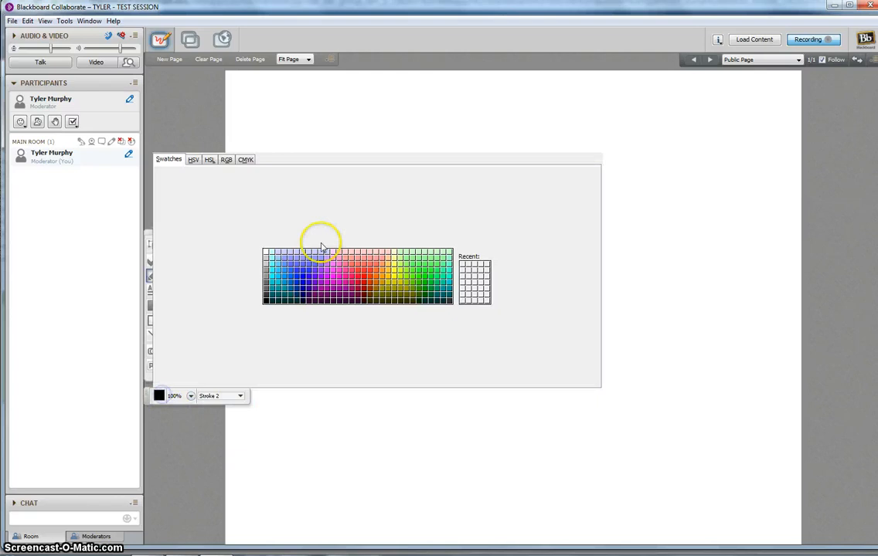
left_click(340, 285)
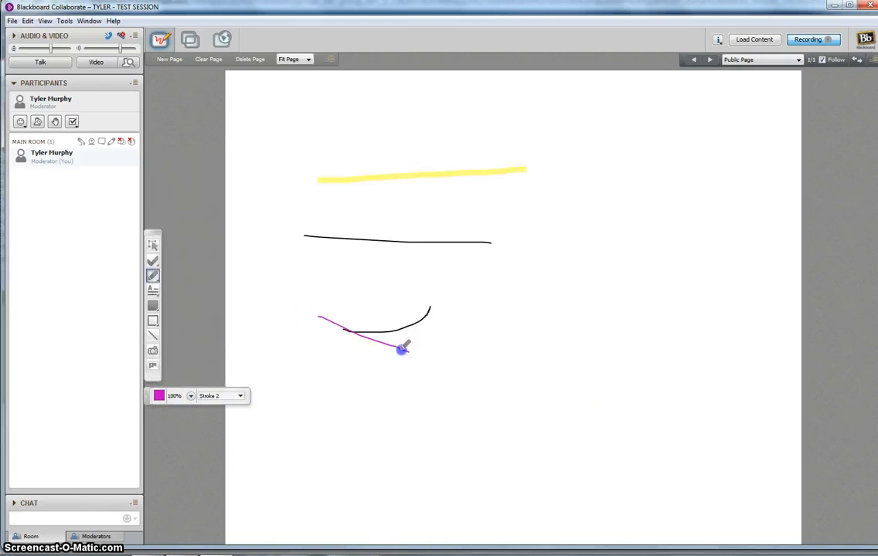
left_click_drag(401, 349, 462, 370)
Draw a sloping magenta line at 61% pencil opacity, and another with the opacity restored to 100%
left_click(191, 396)
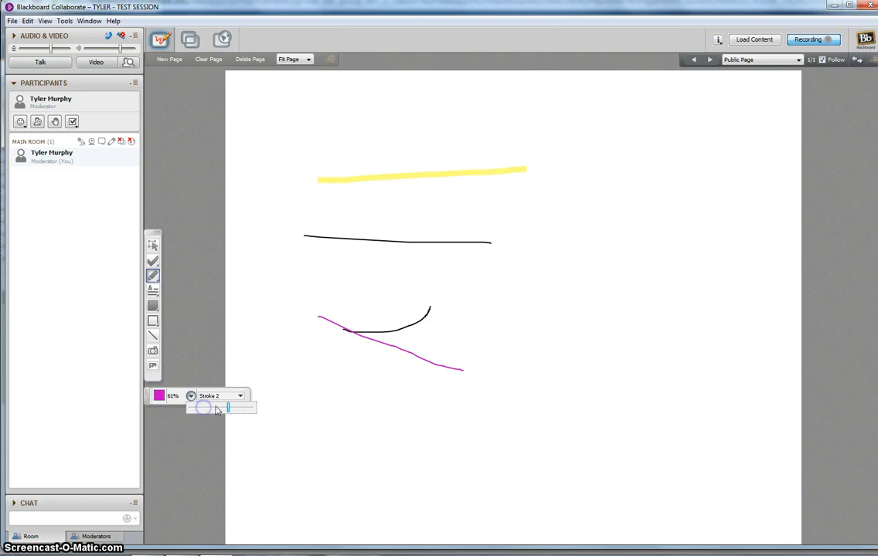
left_click(340, 400)
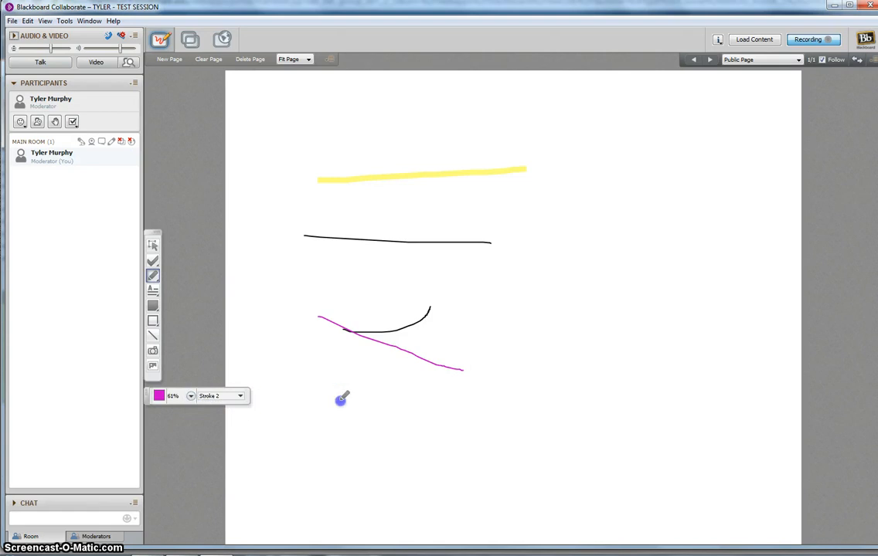
left_click(191, 395)
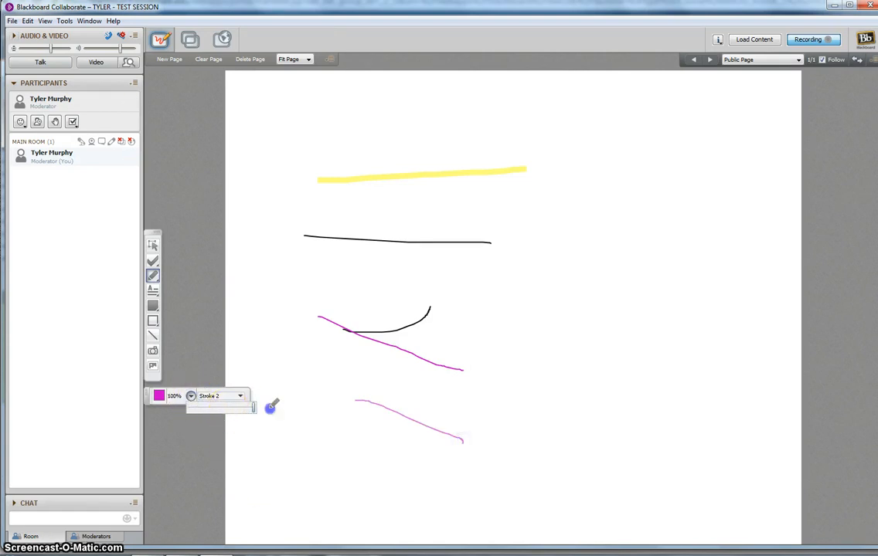
left_click(312, 320)
left_click_drag(526, 309, 584, 337)
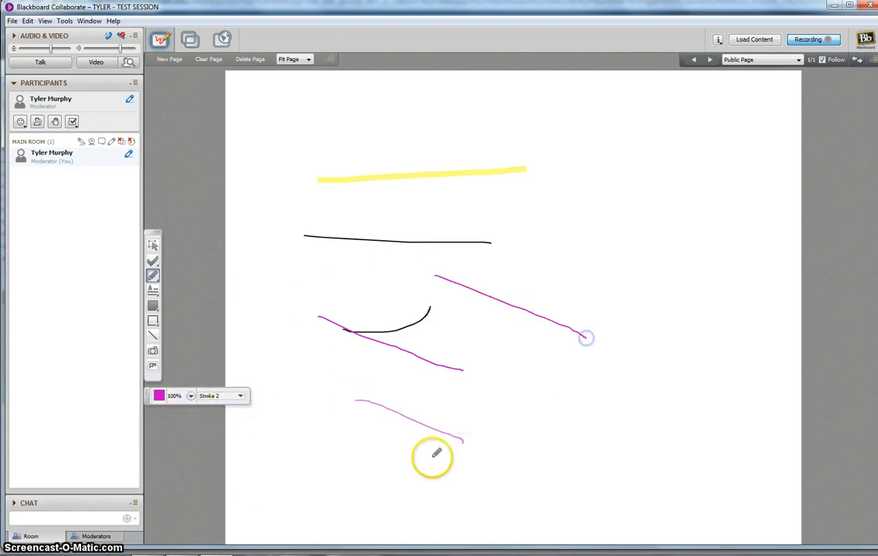
Set the pencil width to stroke 24 and draw a thick horizontal magenta line above the yellow one
left_click(237, 395)
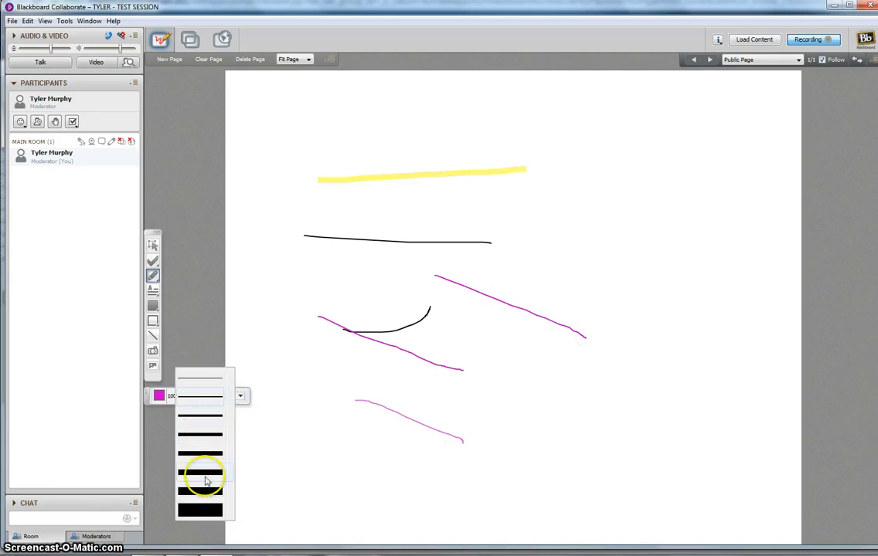
left_click(240, 396)
left_click(239, 396)
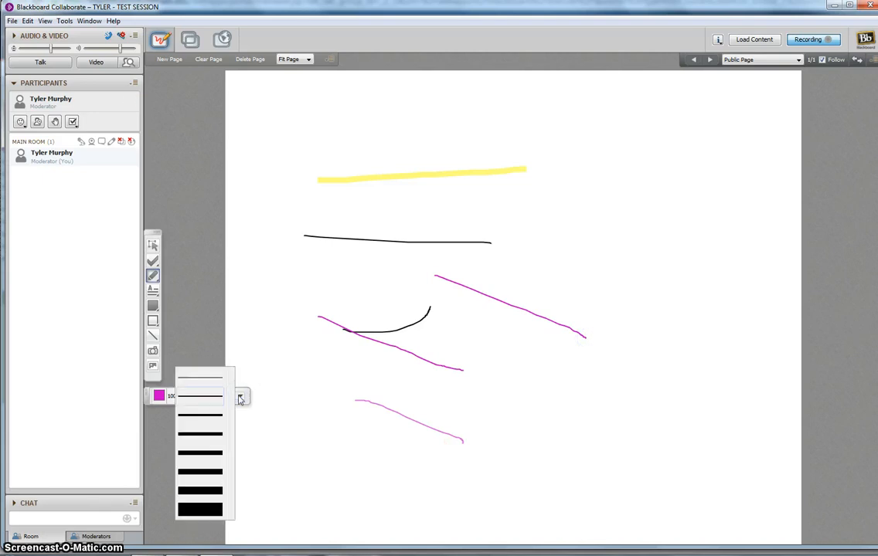
left_click(205, 503)
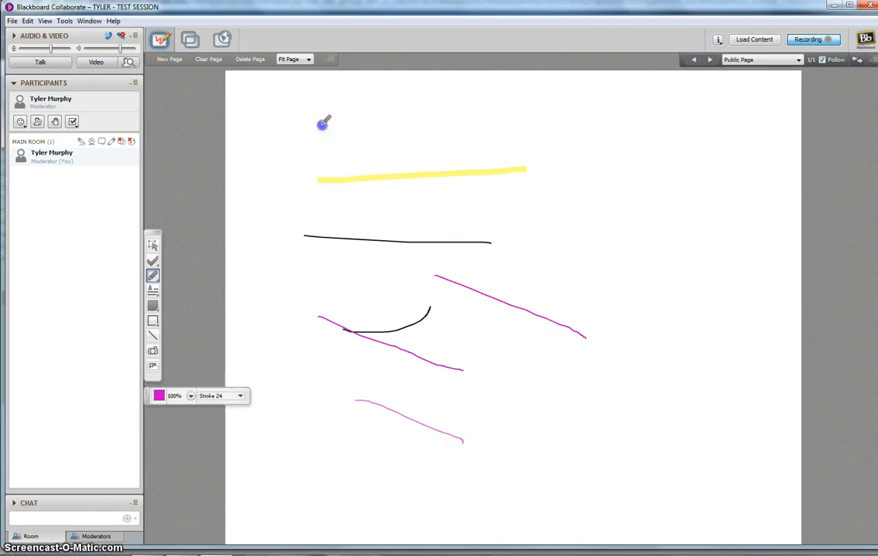
left_click_drag(318, 125, 520, 125)
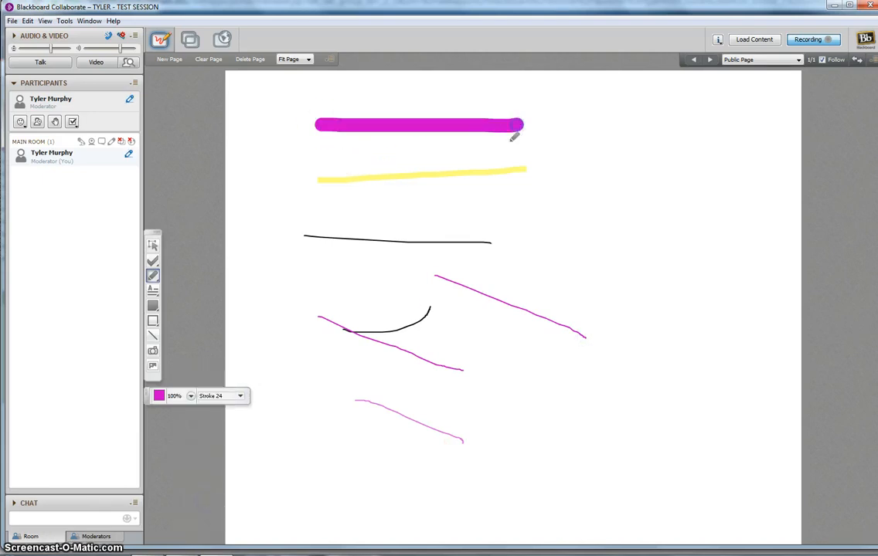
Clear all drawings from the whiteboard page and confirm the clearing
left_click(201, 64)
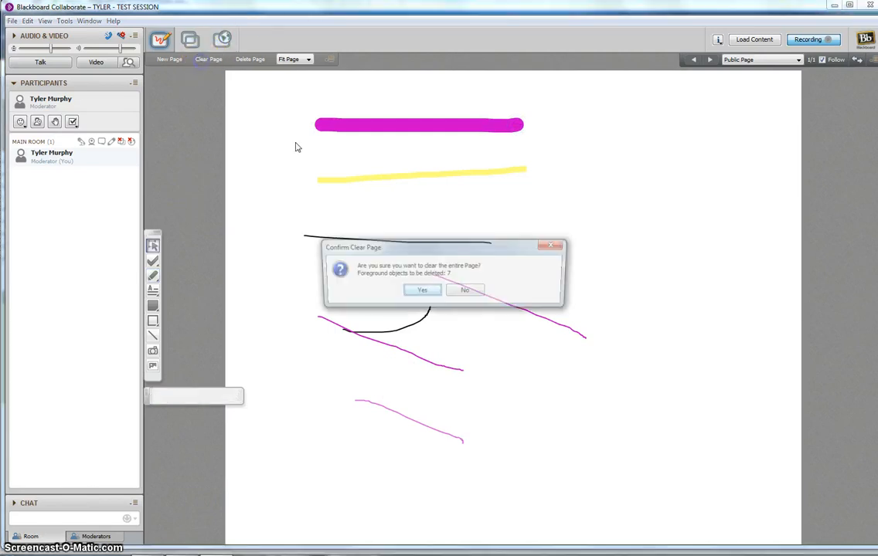
left_click(412, 292)
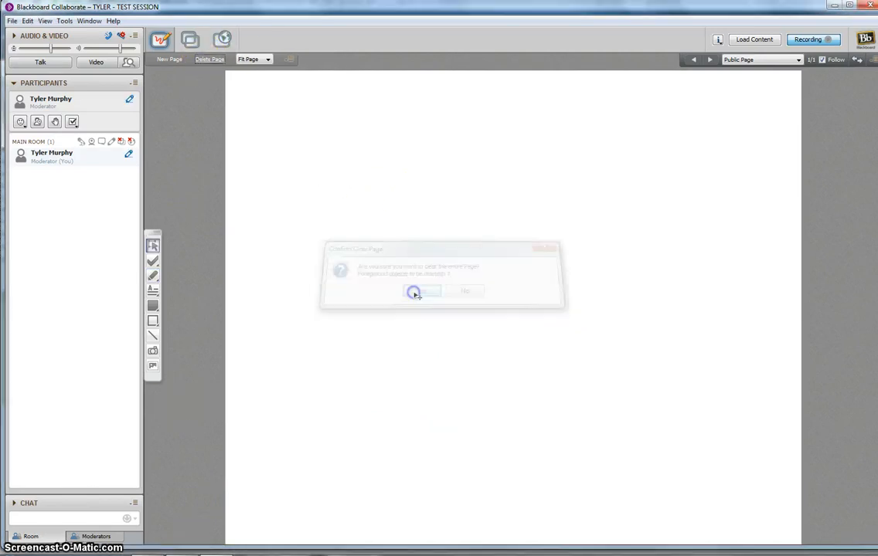
Open the clip art library and look through the Backgrounds, Common Symbols, Math Operators and Math Relations categories
left_click(153, 369)
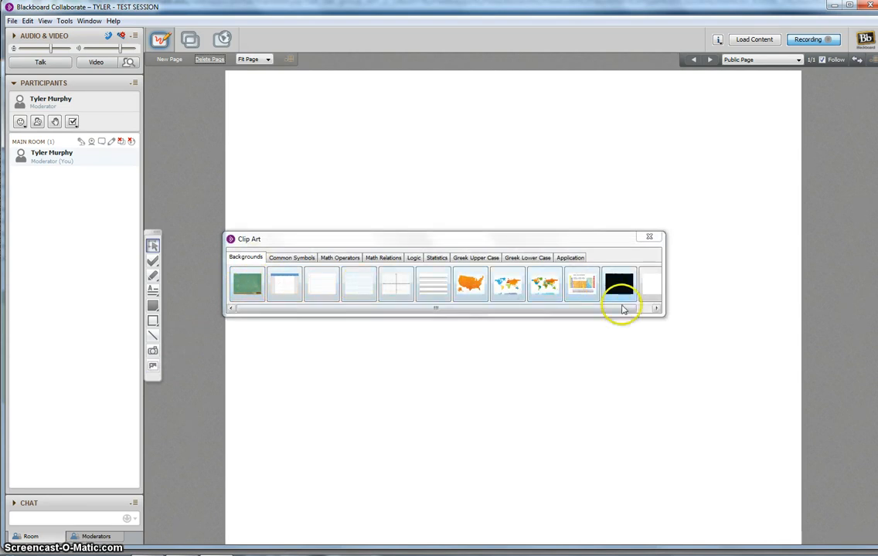
left_click(293, 261)
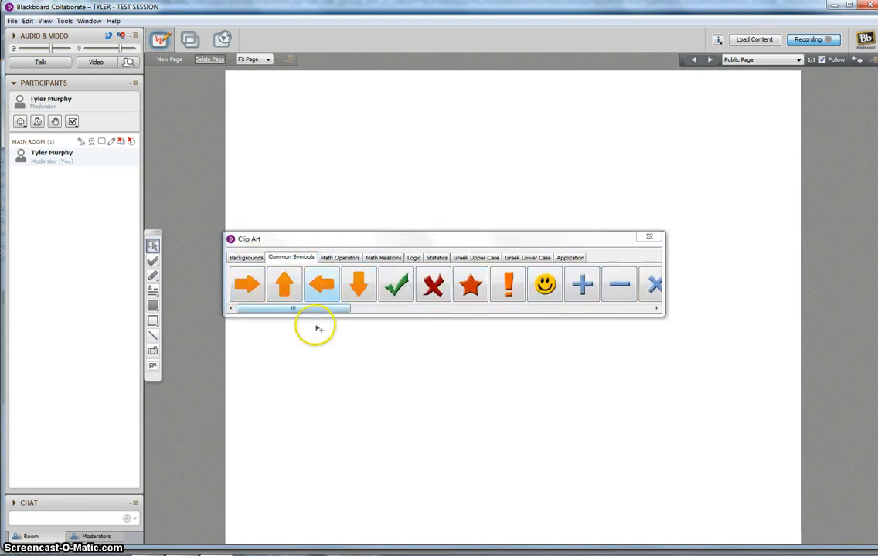
left_click_drag(333, 308, 486, 307)
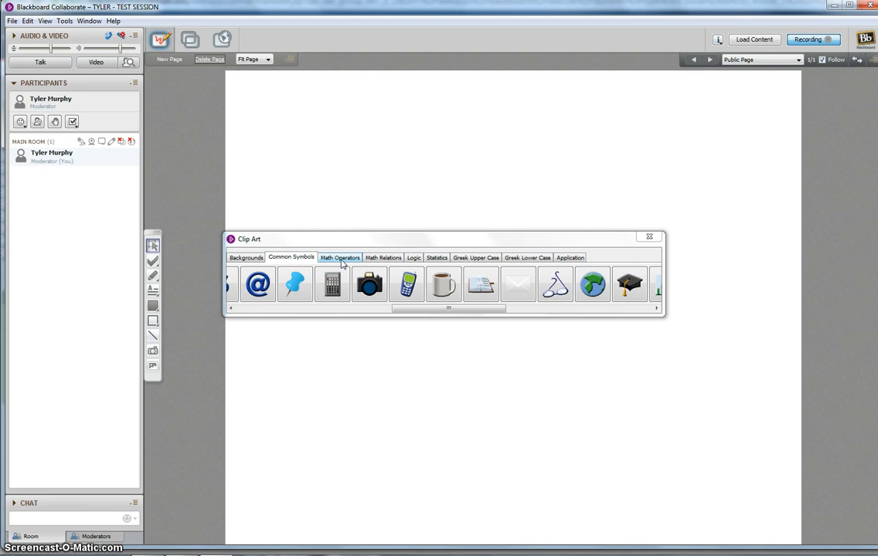
left_click(342, 264)
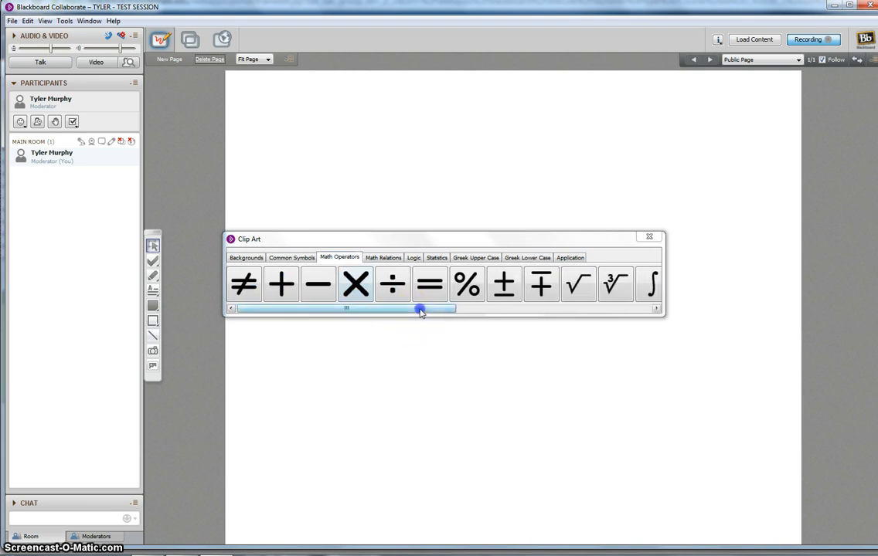
left_click_drag(420, 308, 535, 307)
left_click(387, 258)
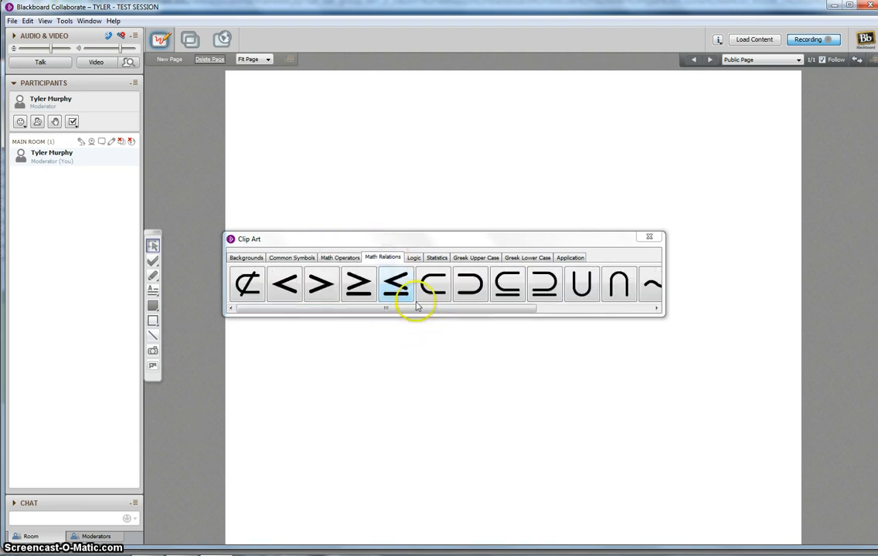
left_click_drag(425, 310, 479, 297)
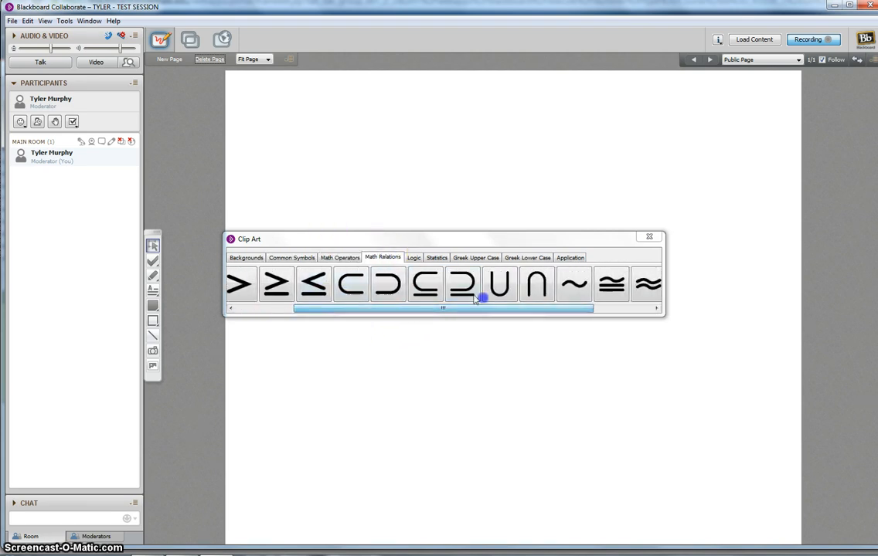
Look through the Logic, Statistics, Greek Upper Case, Greek Lower Case and Application clip art, and close the library
left_click(415, 258)
left_click(435, 258)
left_click(486, 259)
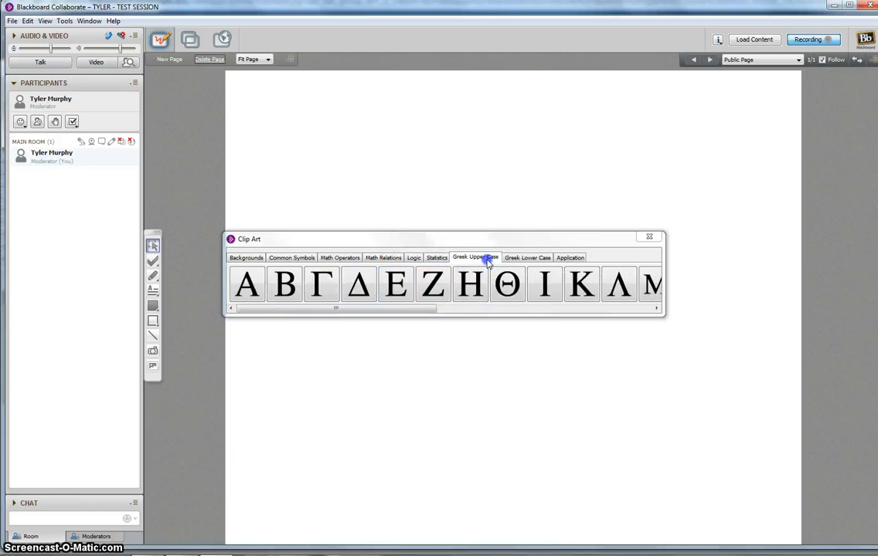
left_click(523, 259)
left_click(570, 260)
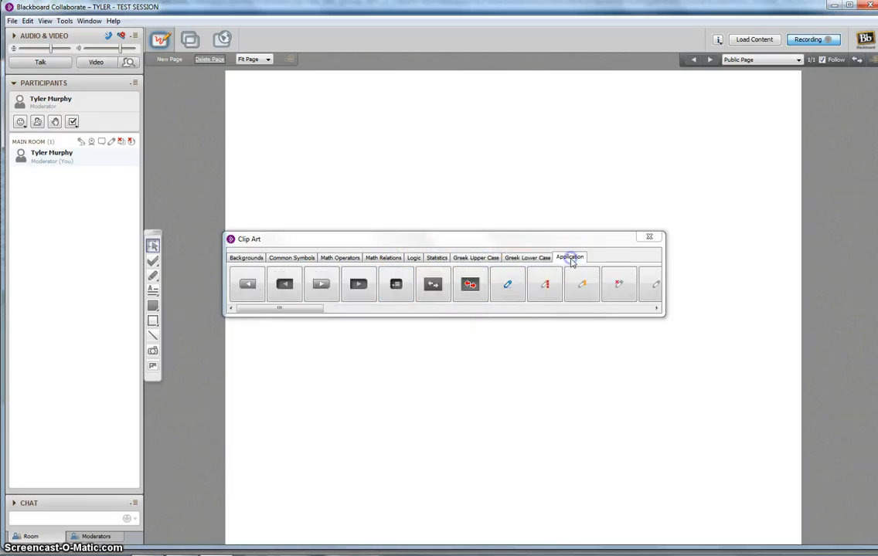
left_click_drag(282, 310, 610, 314)
left_click(652, 235)
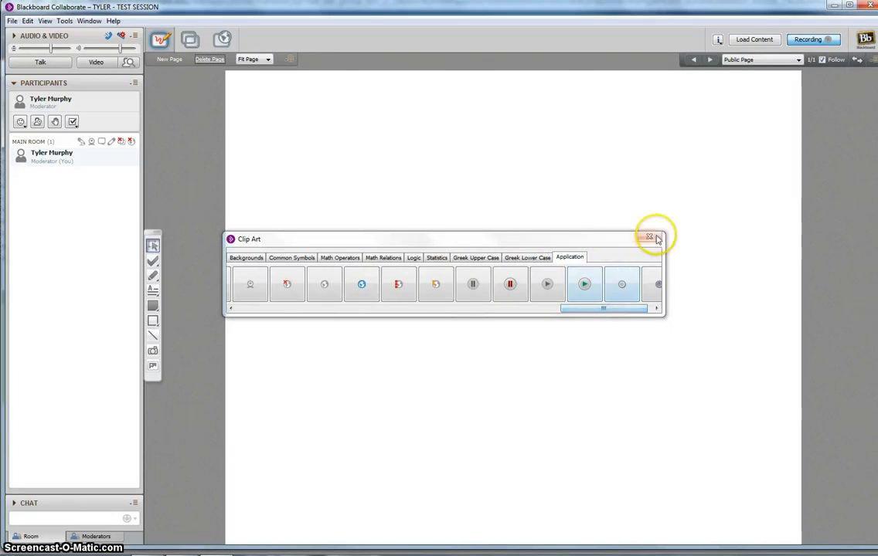
Start a screen capture and dismiss the area selection
left_click(153, 350)
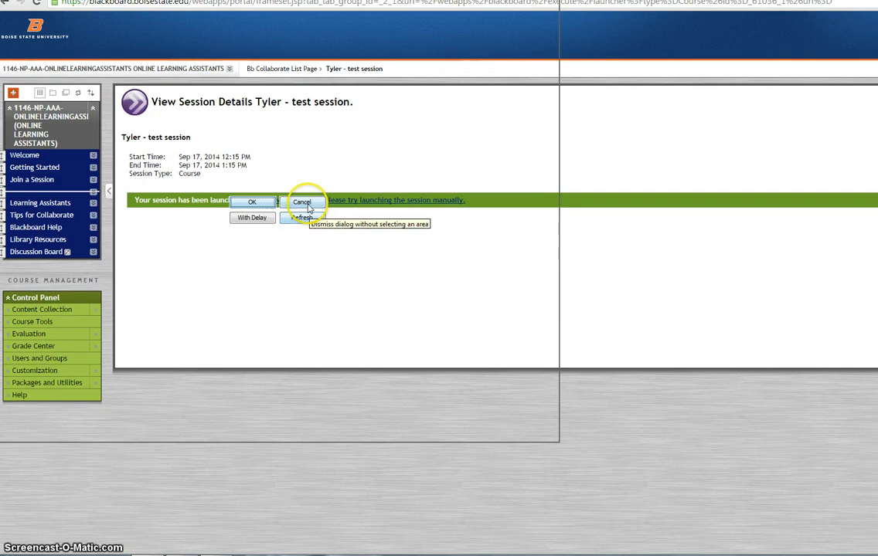
left_click(302, 202)
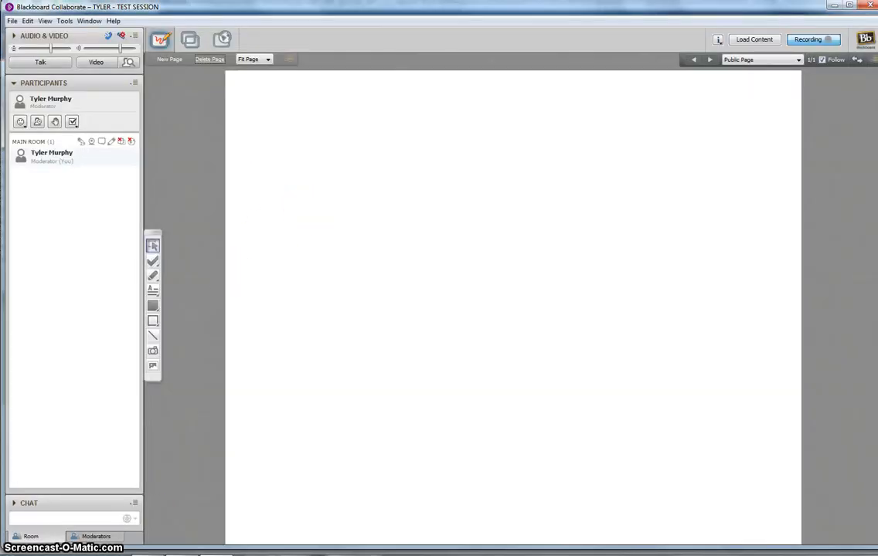
Draw a straight black line sloping downward across the upper page and an outlined rectangle below its starting end
left_click(152, 334)
left_click_drag(361, 122, 558, 259)
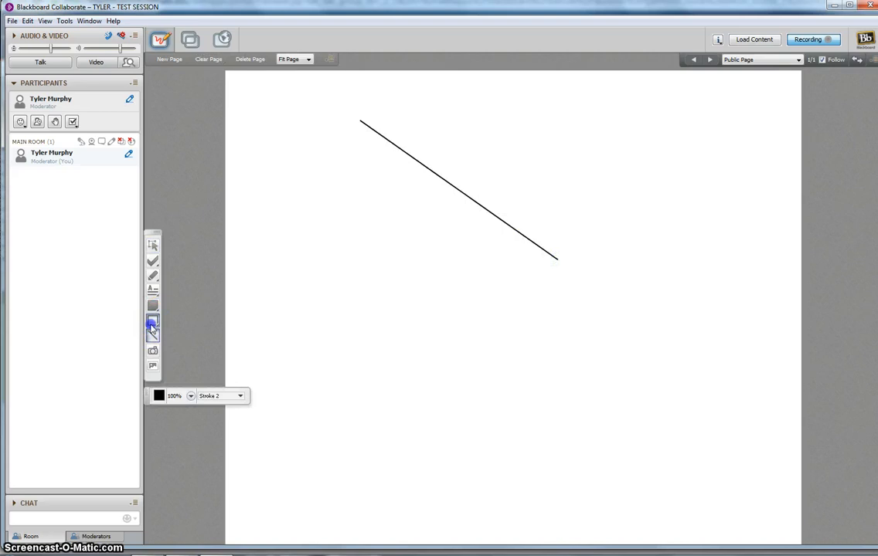
left_click(152, 322)
left_click_drag(268, 216, 448, 347)
Draw a small outlined ellipse inside the rectangle
left_click(154, 323)
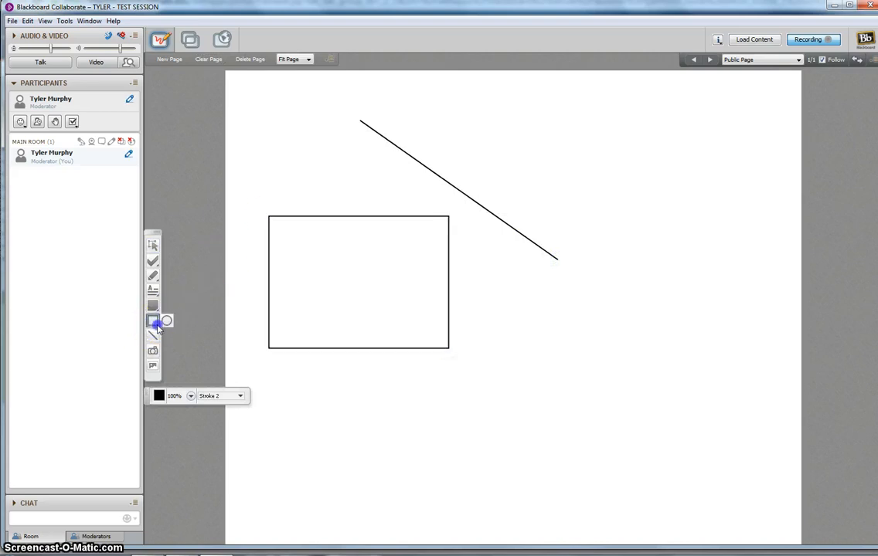
left_click(169, 321)
left_click_drag(331, 275, 380, 310)
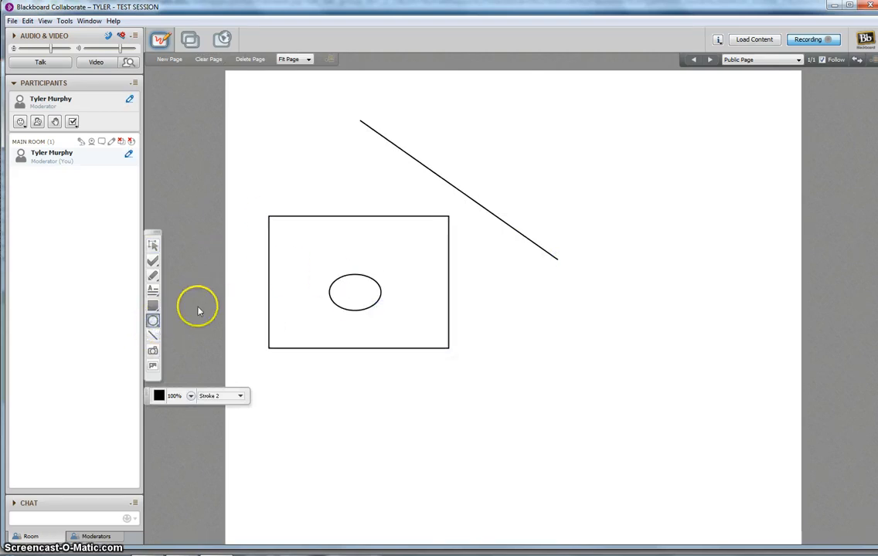
Draw a large black filled rectangle over the line and outlined rectangle, and a filled ellipse lower on the page
left_click(152, 308)
left_click_drag(301, 164, 551, 291)
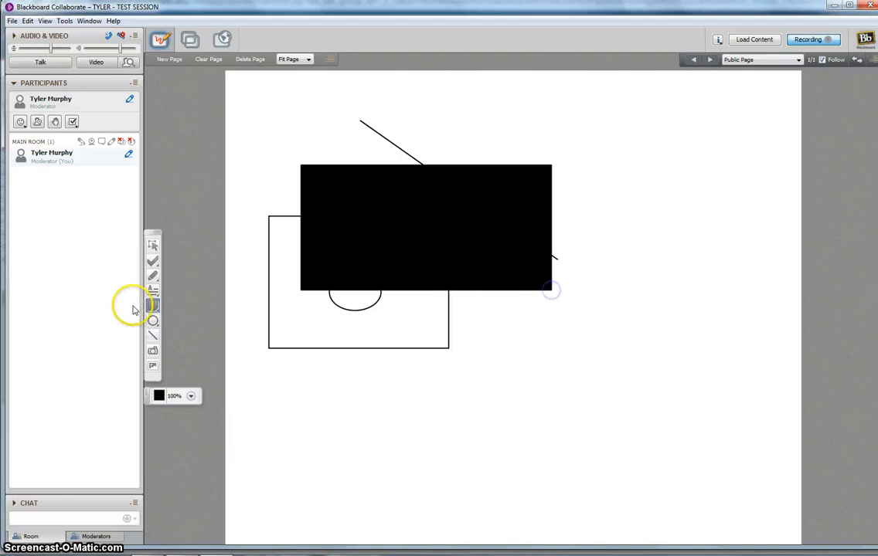
left_click(166, 309)
left_click_drag(446, 422, 580, 508)
Add a text box reading "fgf" above the filled rectangle and increase its height so the text fits
mouse_move(157, 290)
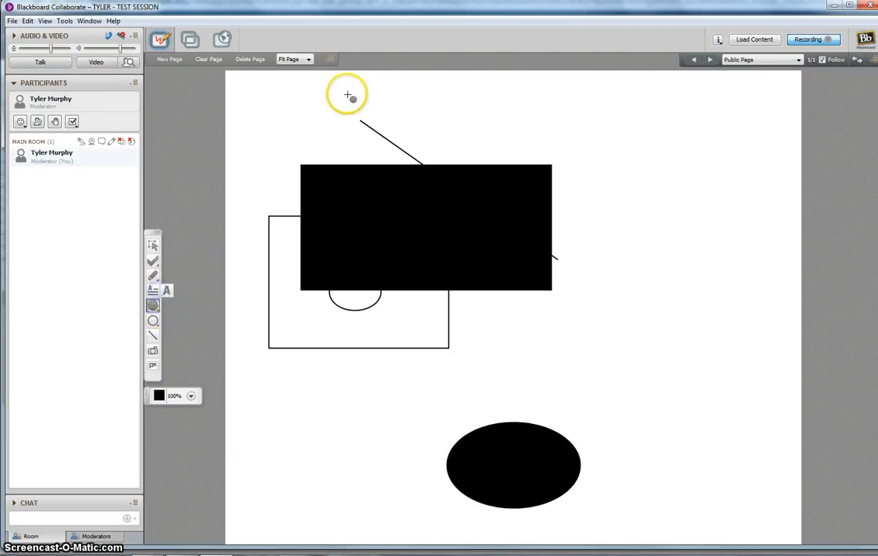
left_click(153, 290)
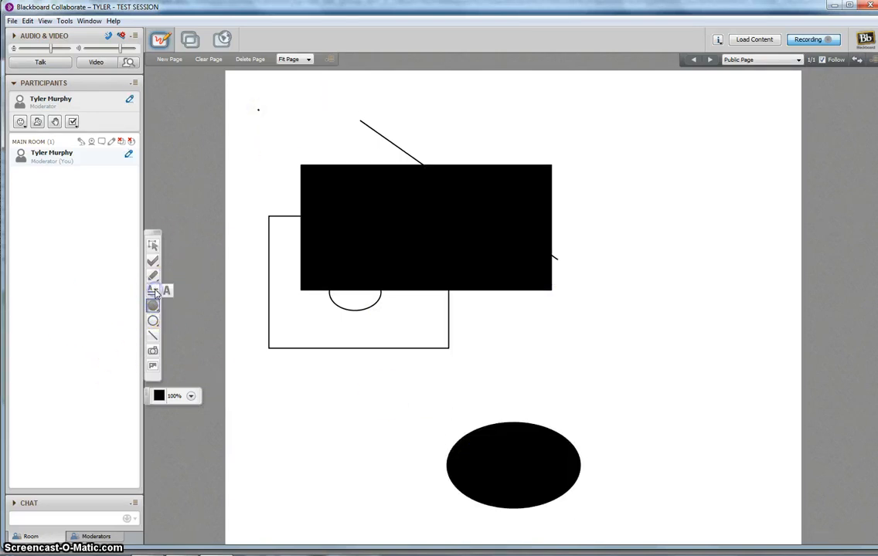
left_click(166, 291)
left_click(262, 147)
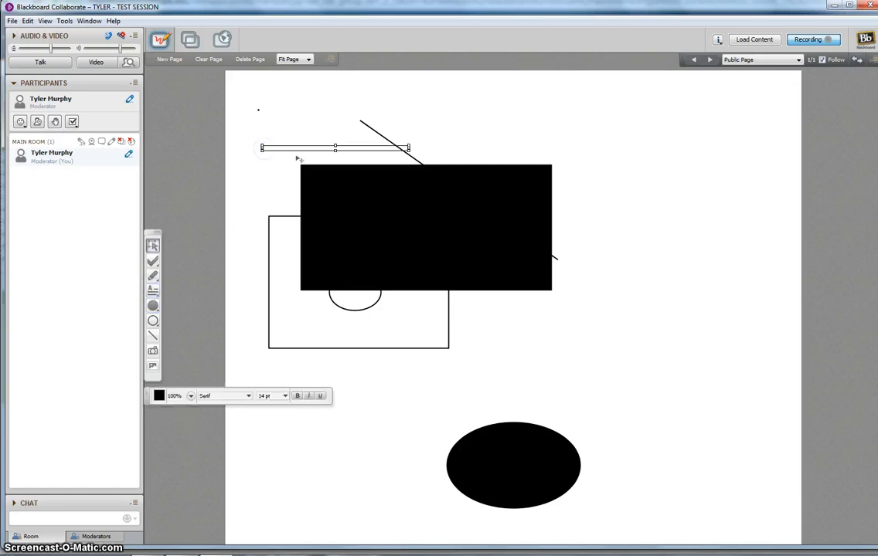
double_click(286, 148)
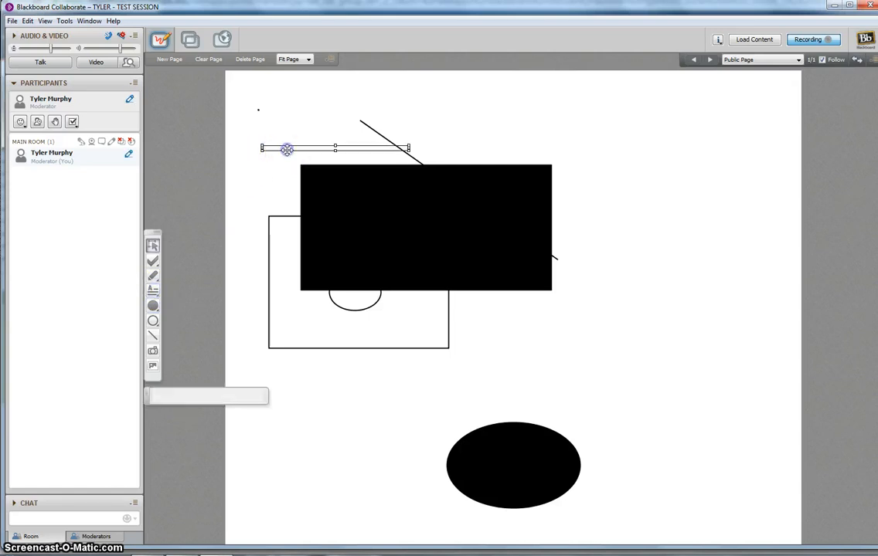
left_click_drag(335, 146, 335, 116)
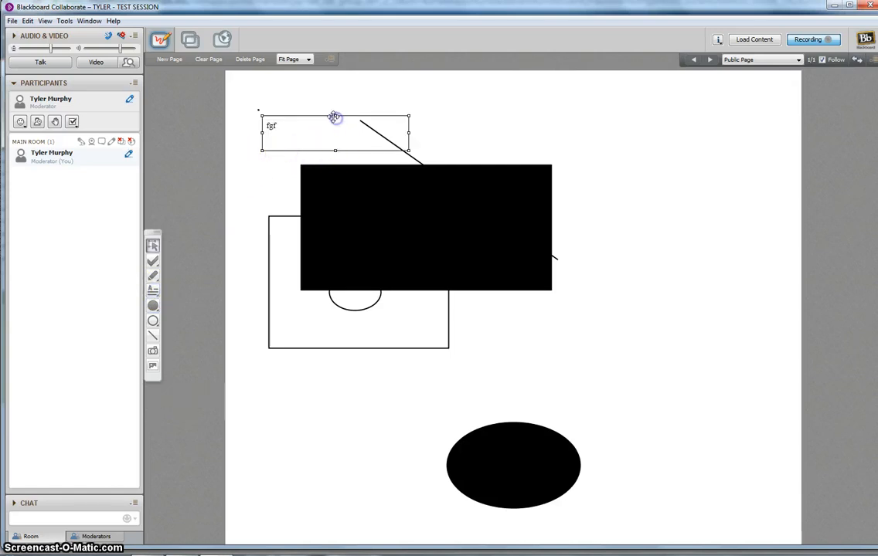
left_click(302, 129)
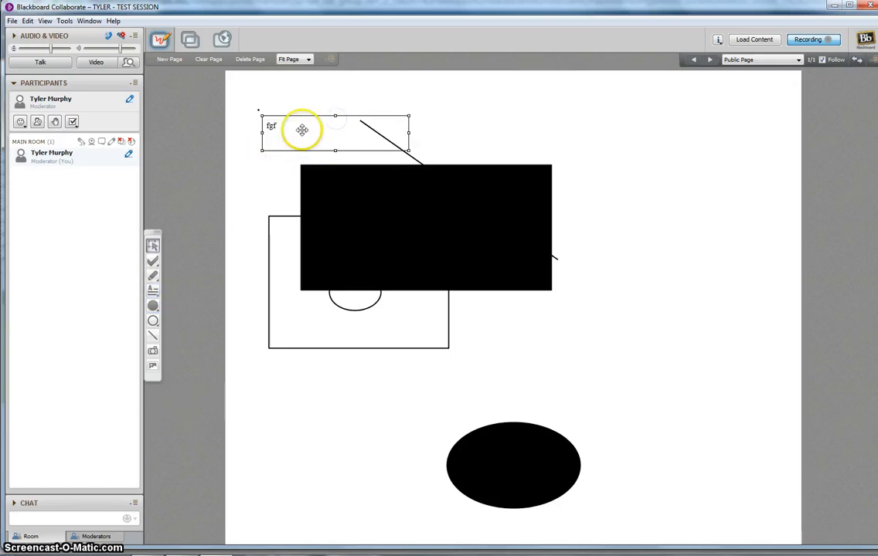
Move the "fgf" text to the upper middle of the page and the filled rectangle to the page's right edge
left_click(153, 248)
left_click_drag(275, 127, 395, 112)
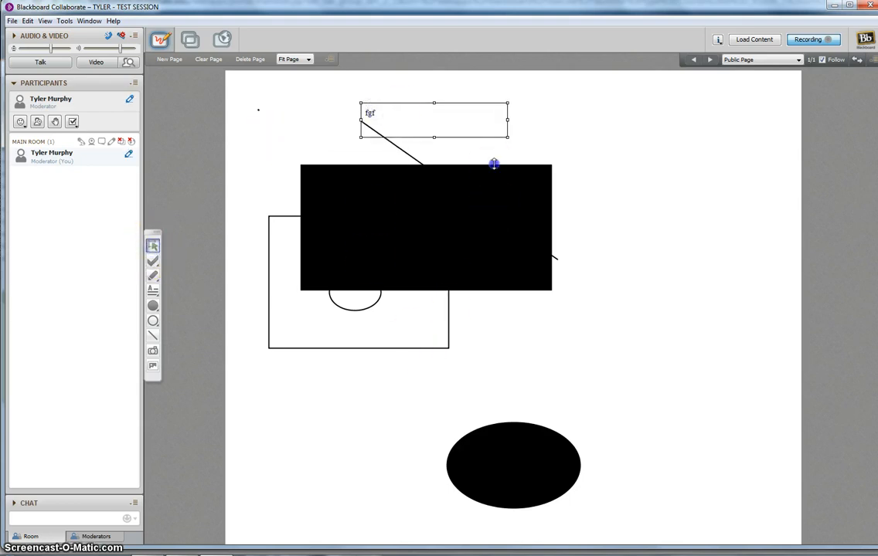
left_click(505, 222)
left_click_drag(505, 221, 796, 281)
Delete the sloping line, small ellipse and outlined rectangle, and clear the remaining objects from the whiteboard page
left_click(538, 245)
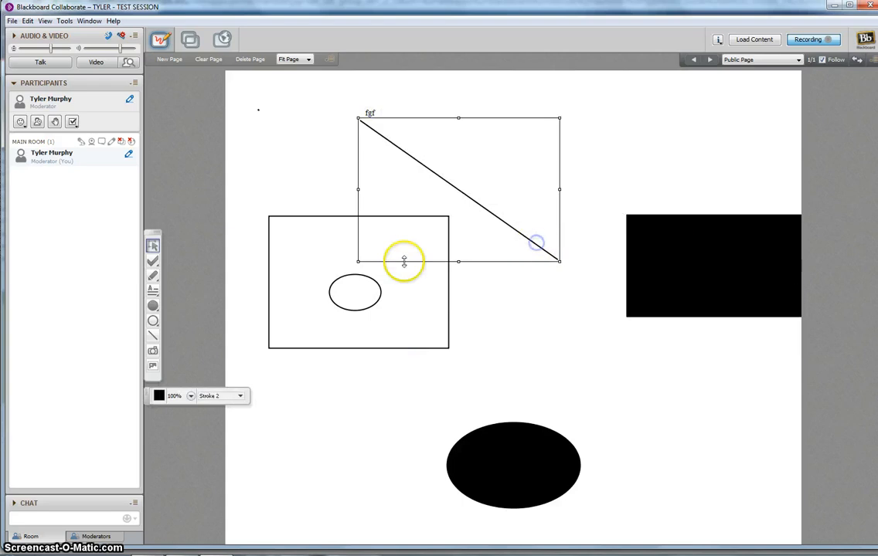
key("Delete")
left_click(378, 278)
key("Delete")
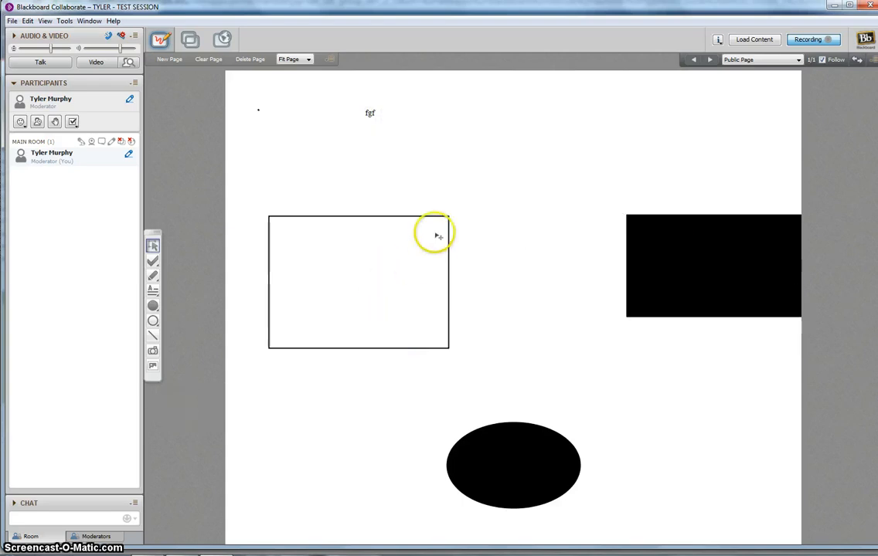
left_click(433, 218)
key("Delete")
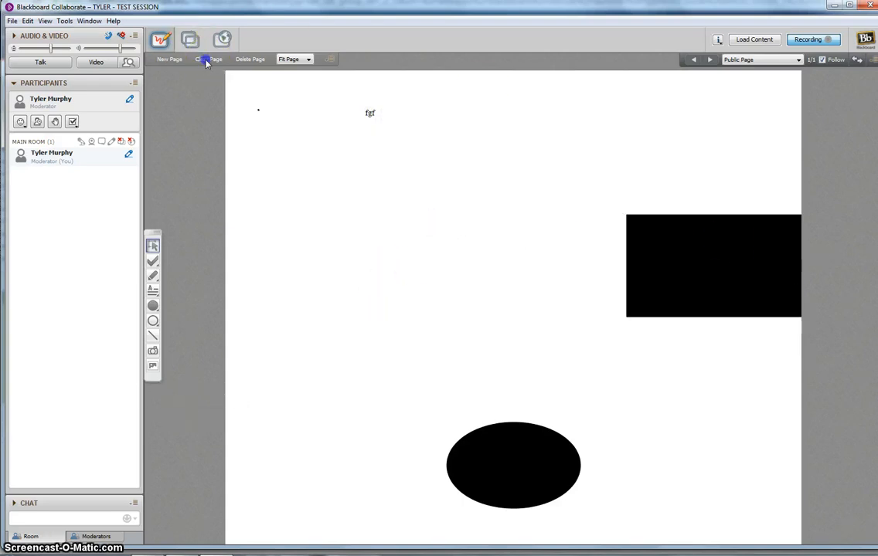
left_click(208, 58)
left_click(421, 291)
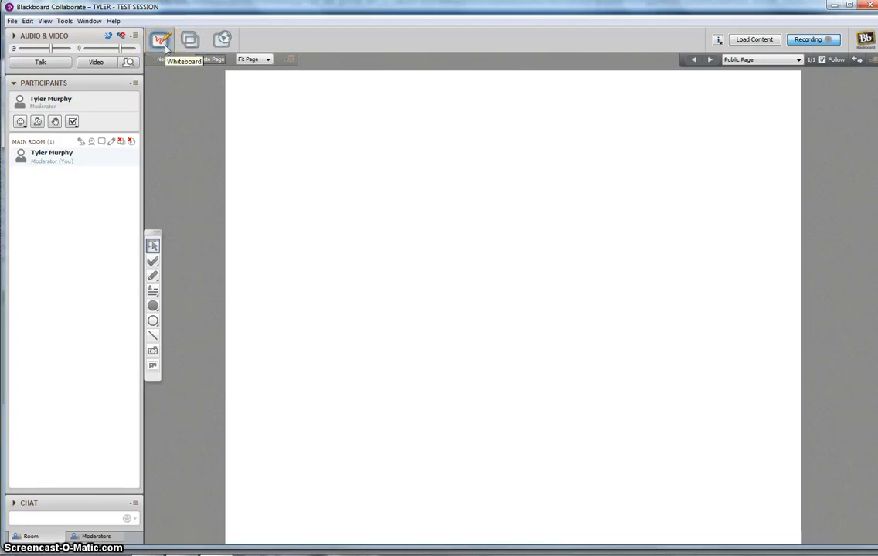
Start application sharing with the Google Chrome window showing Blackboard Learn and acknowledge the hosting notification
left_click(191, 39)
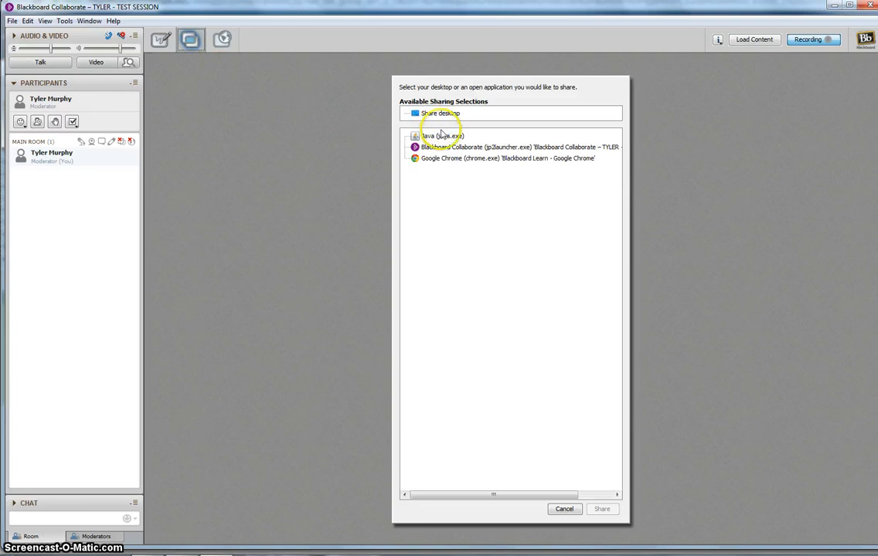
left_click(466, 159)
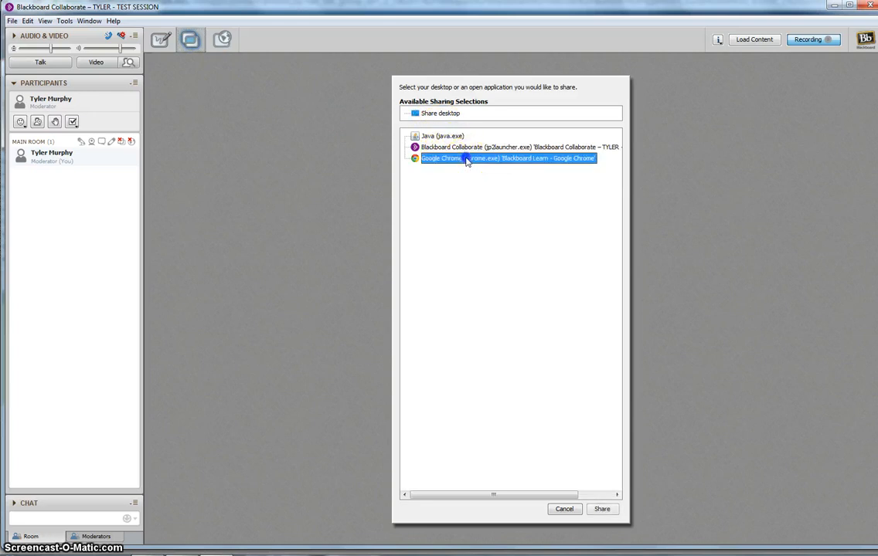
left_click(601, 509)
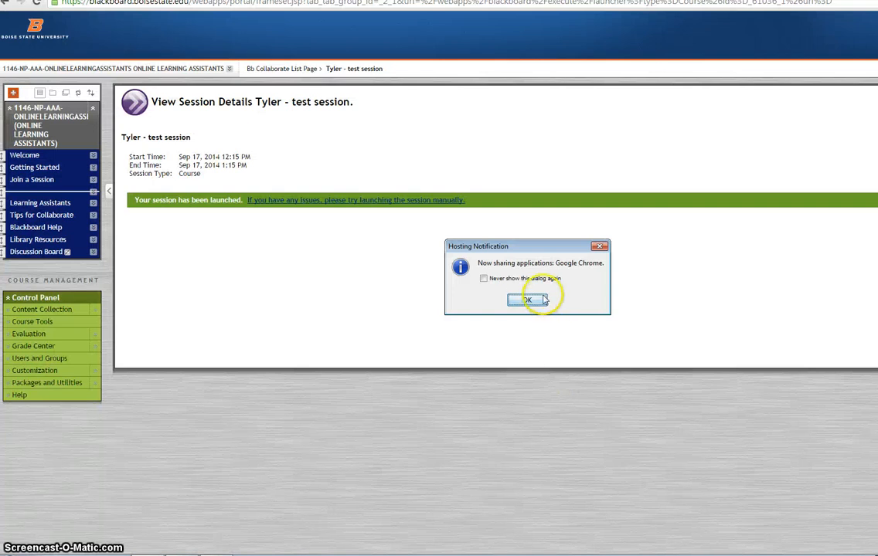
left_click(541, 300)
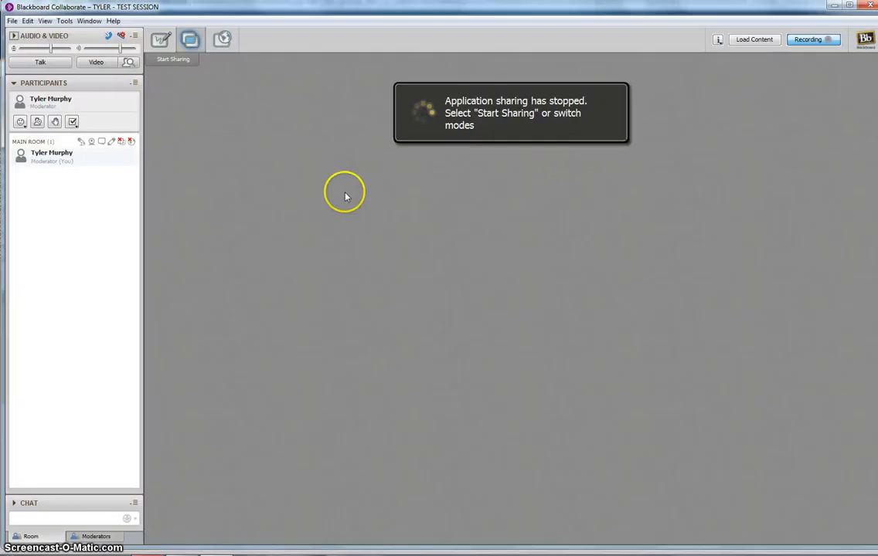
Start a web tour of mathisfun.com and look over its home page
left_click(223, 38)
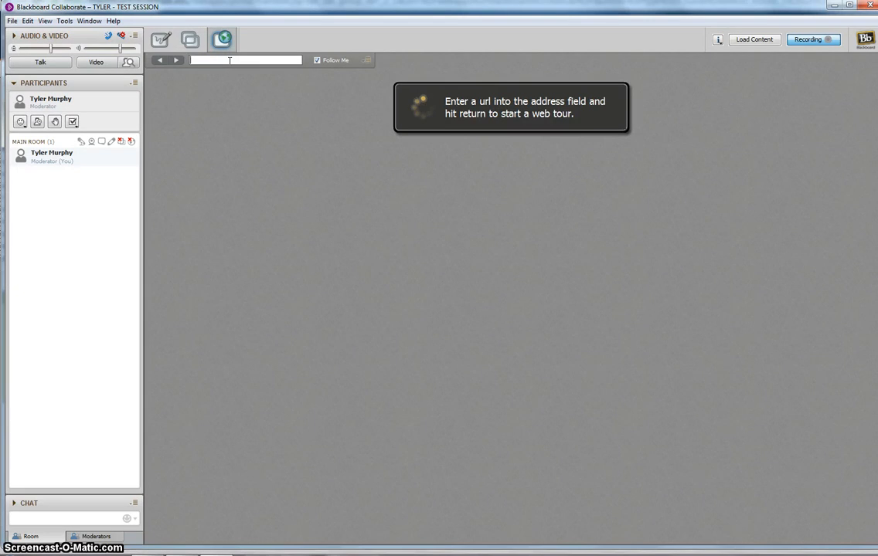
type("mathsfun.com/")
key("Return")
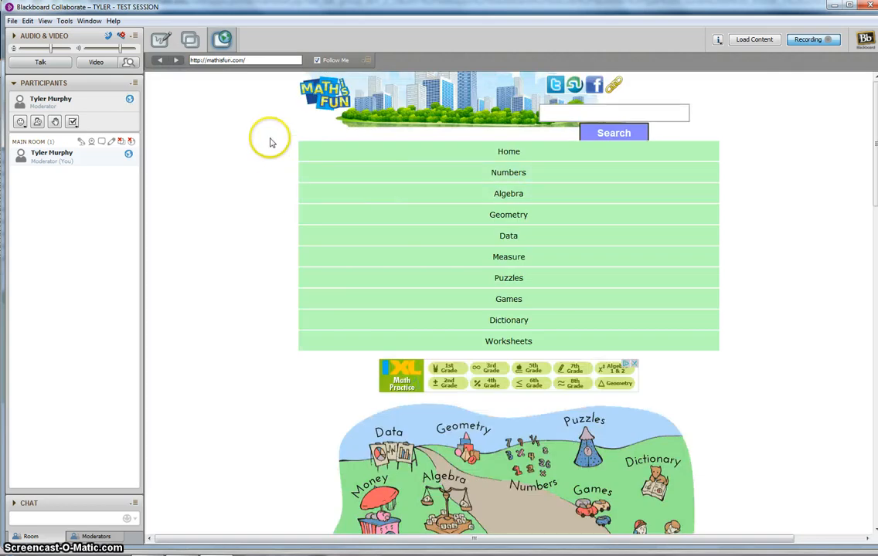
scroll(271, 142, "down", 4)
scroll(273, 139, "up", 4)
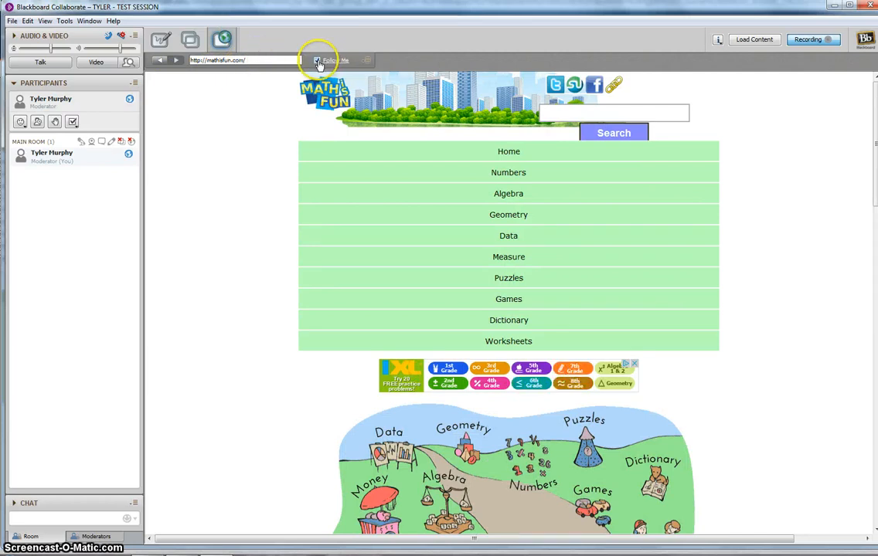
Switch back to the whiteboard and check the list of available pages
left_click(158, 42)
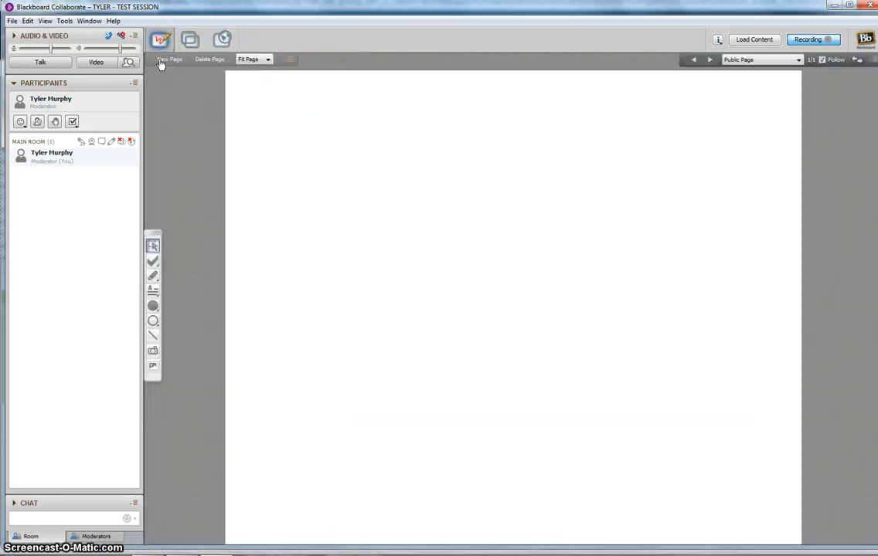
left_click(783, 59)
left_click(785, 61)
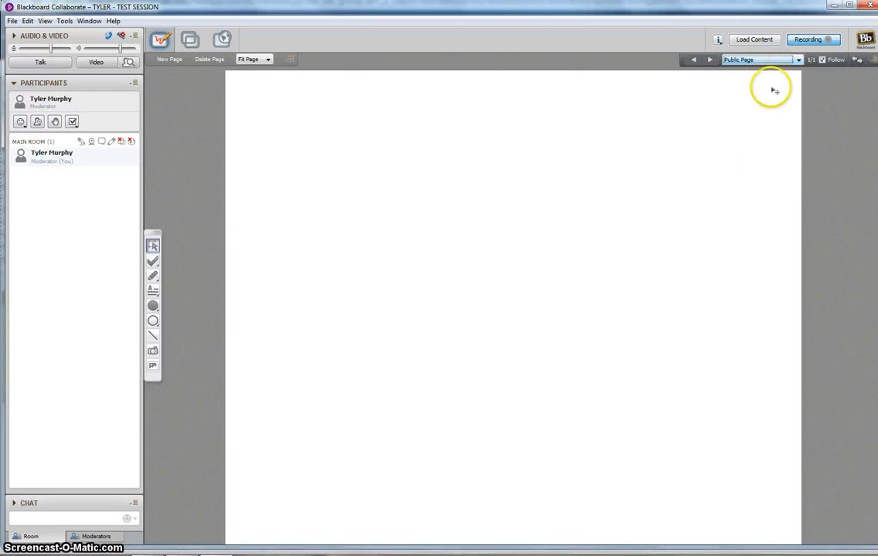
Switch the whiteboard to Private Page 1 and draw three freehand magenta pen strokes across its upper half
left_click(799, 61)
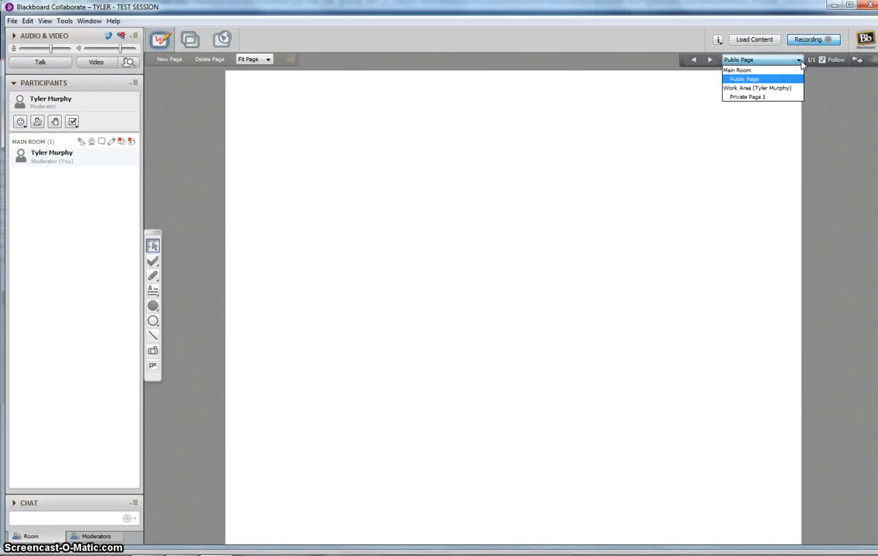
left_click(742, 79)
left_click(749, 61)
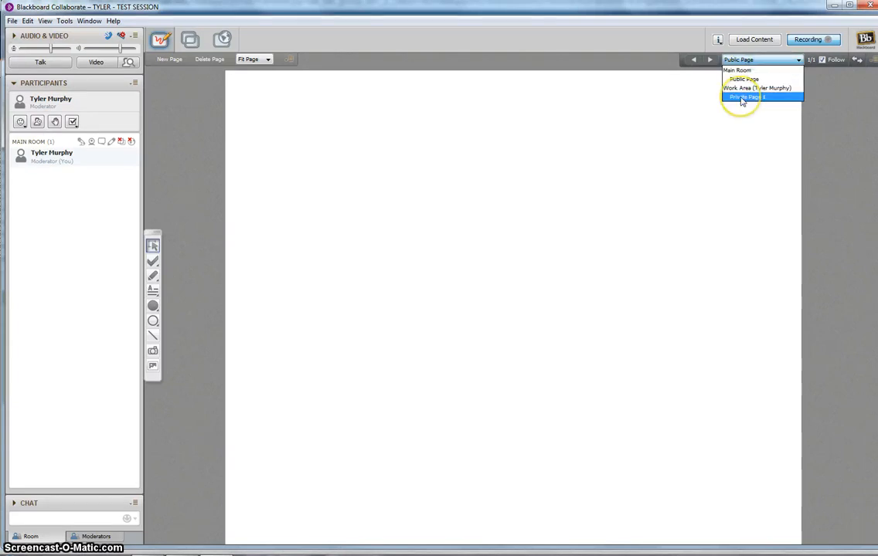
left_click(741, 97)
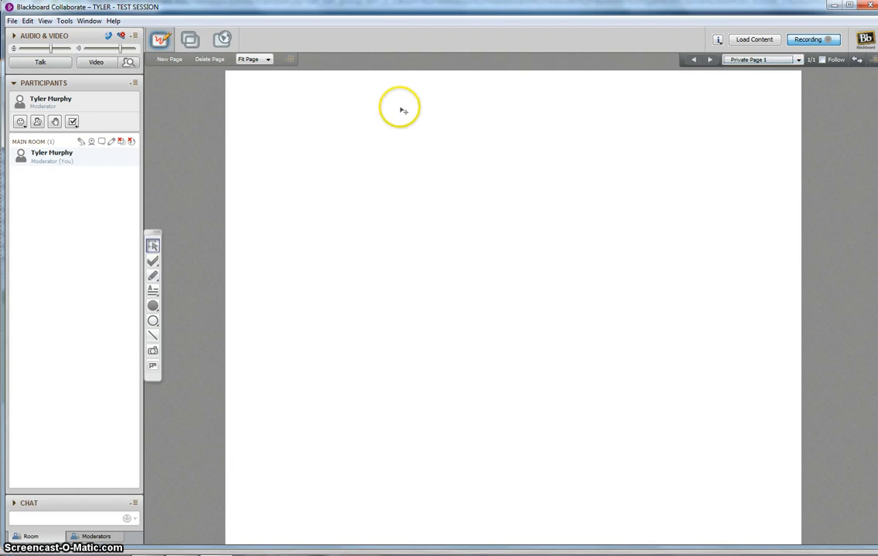
left_click(153, 276)
left_click_drag(329, 128, 472, 248)
mouse_move(378, 287)
left_mouse_down()
mouse_move(658, 251)
mouse_move(661, 263)
left_mouse_up()
left_click_drag(531, 130, 470, 190)
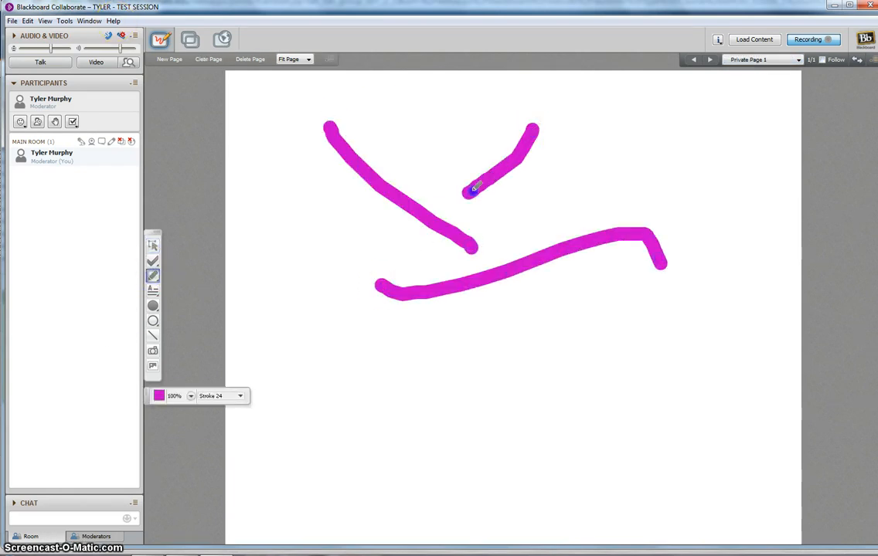
Change the pen color to red and draw three short strokes and a wide V-shaped stroke on the lower part of the page
left_click(157, 398)
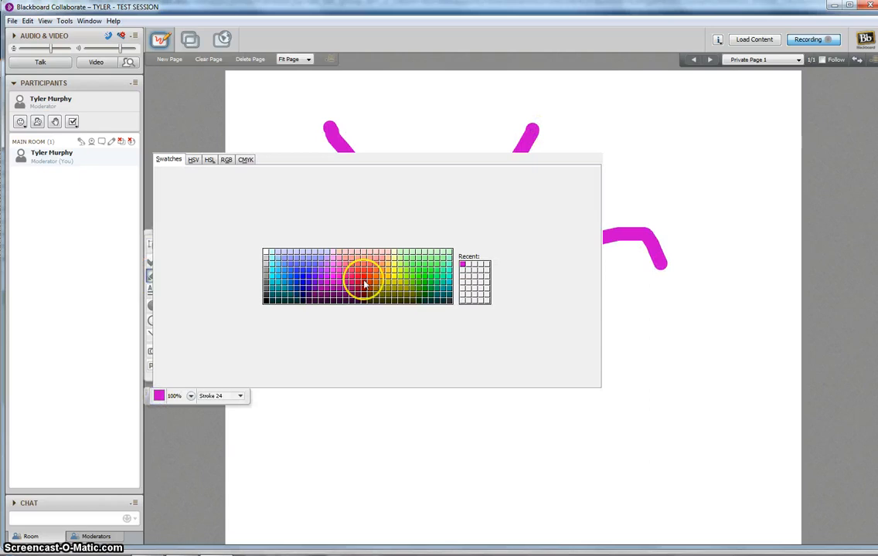
left_click(363, 279)
left_click_drag(284, 281, 289, 317)
mouse_move(305, 423)
left_mouse_down()
mouse_move(421, 481)
mouse_move(460, 425)
left_mouse_up()
left_click_drag(370, 357, 371, 401)
left_click_drag(403, 355, 416, 403)
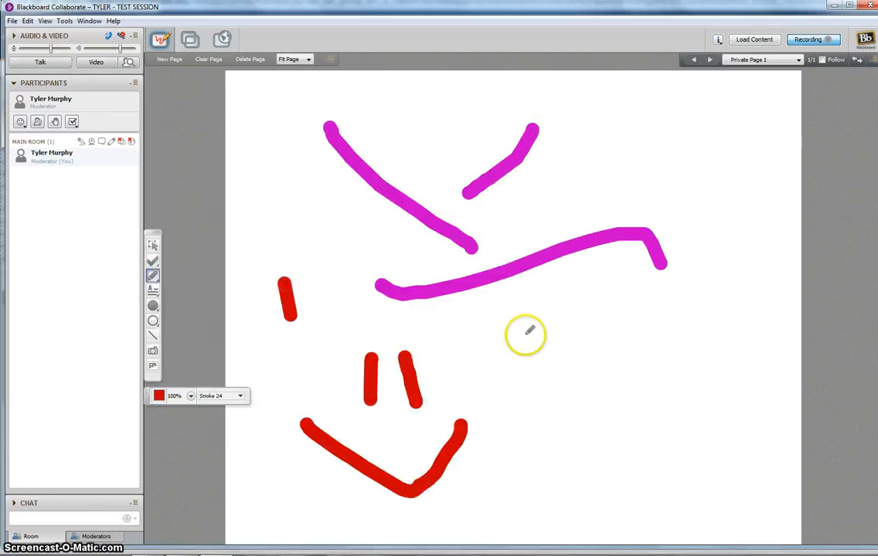
Switch to the Public Page and draw a large filled black circle in its upper middle area
left_click(798, 62)
left_click(745, 81)
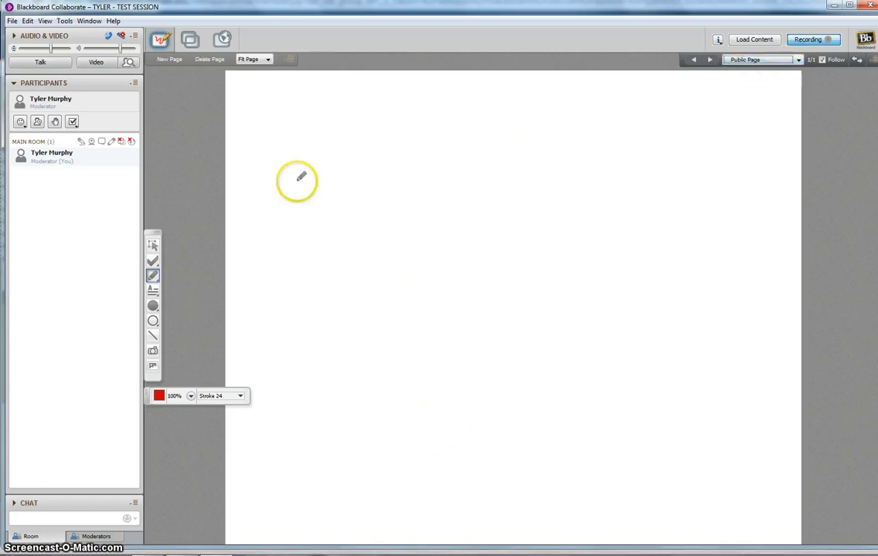
left_click(153, 305)
left_click_drag(319, 152, 519, 352)
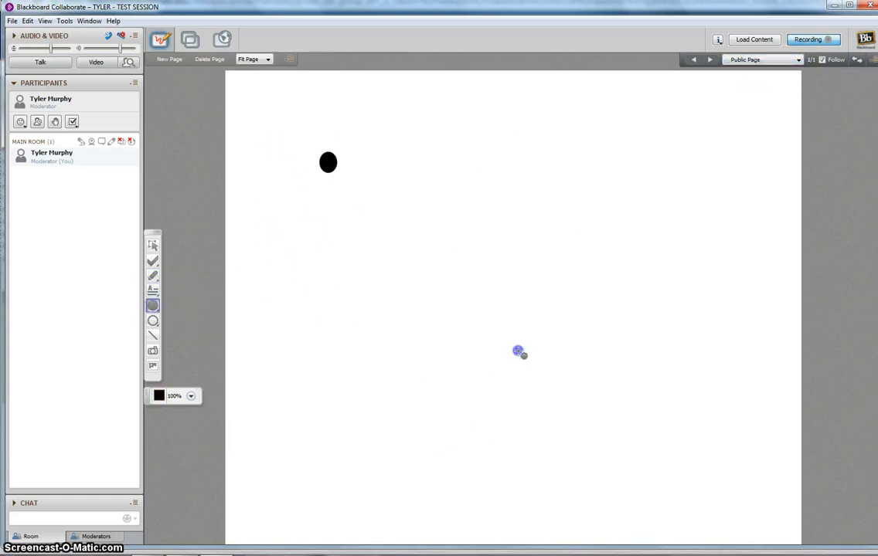
View Private Page 1 and return to the Public Page to compare their contents
left_click(799, 62)
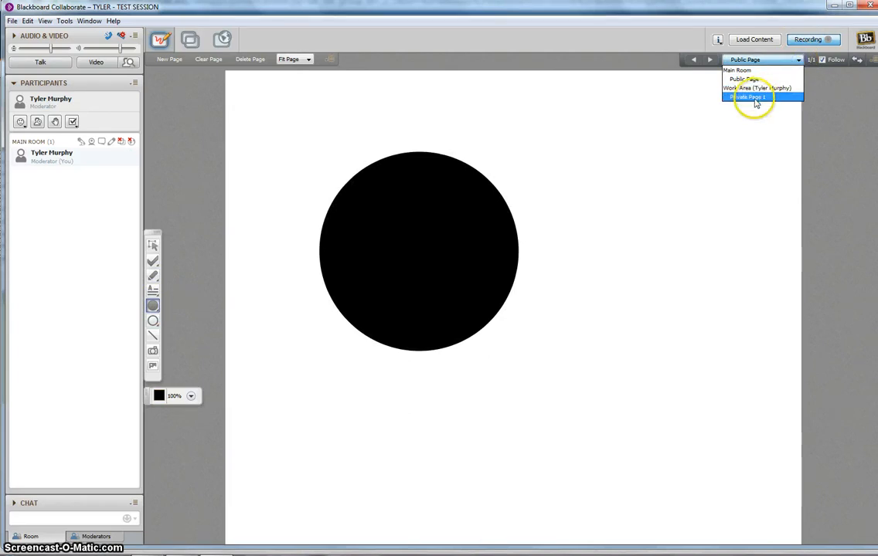
left_click(754, 100)
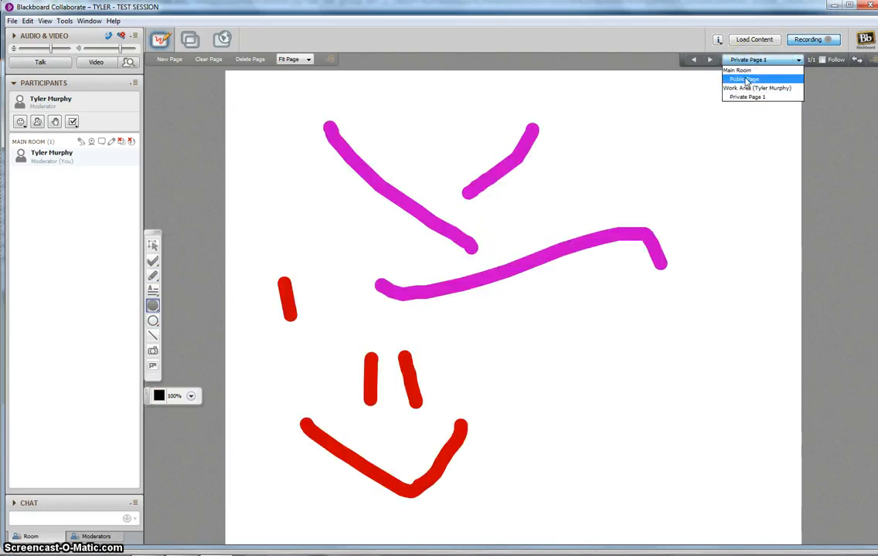
left_click(743, 79)
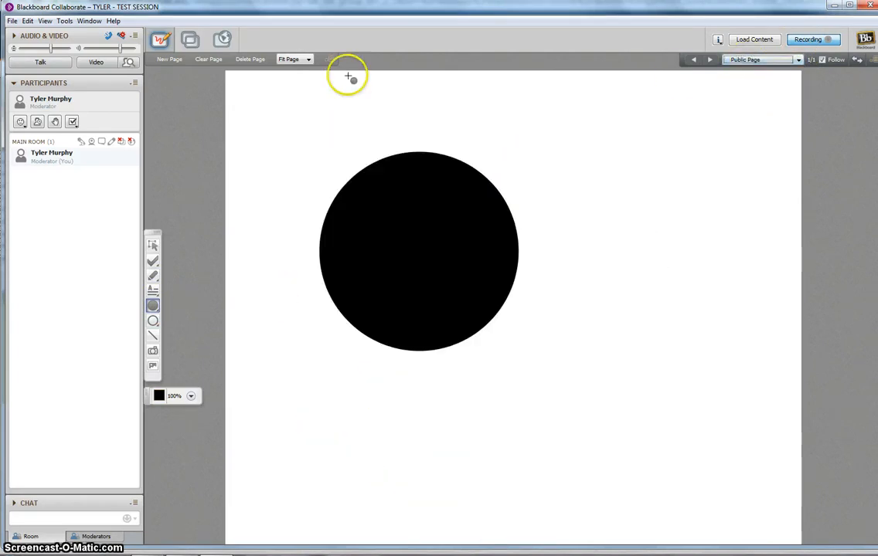
Add a new public whiteboard page and draw small filled black ellipses near three of its corners
left_click(169, 59)
left_click(780, 62)
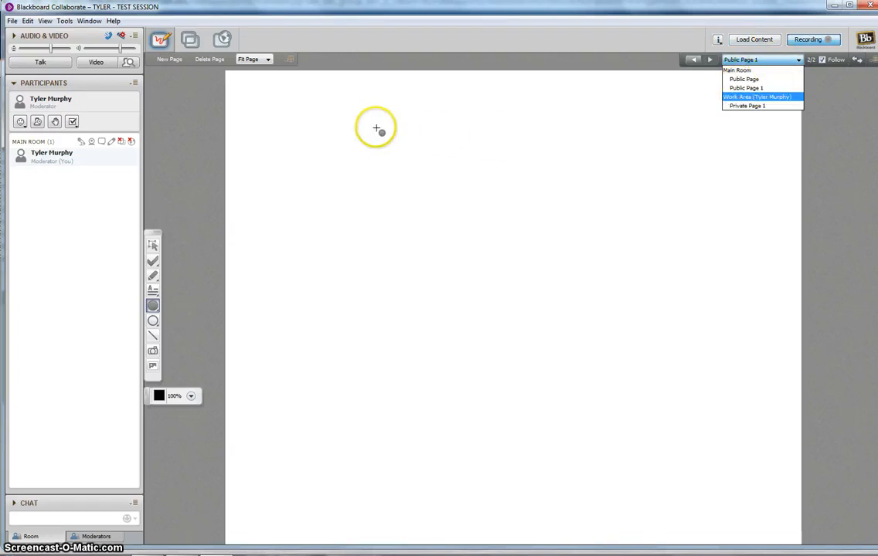
left_click(275, 129)
left_click_drag(248, 92, 304, 142)
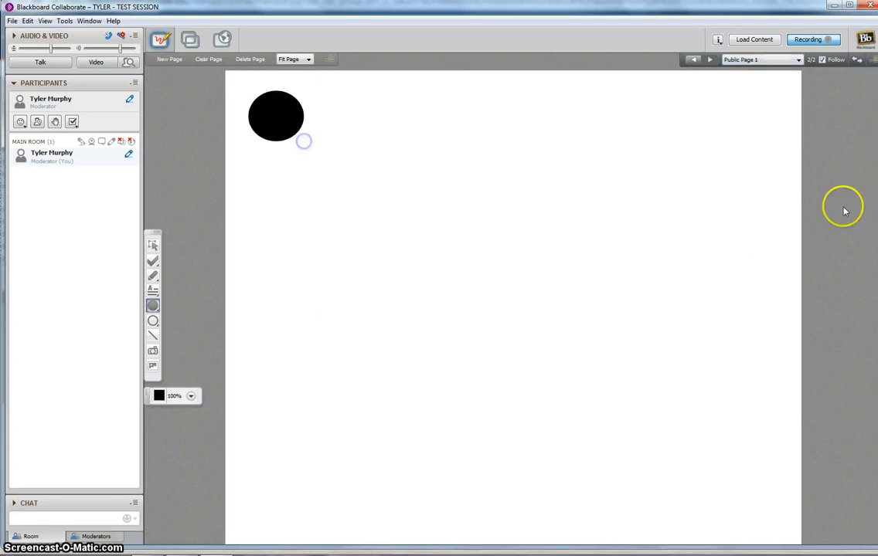
left_click_drag(715, 87, 757, 132)
left_click_drag(265, 459, 310, 490)
Review the Public Page, Public Page 1 and Private Page 1 in turn
left_click(780, 59)
left_click(748, 80)
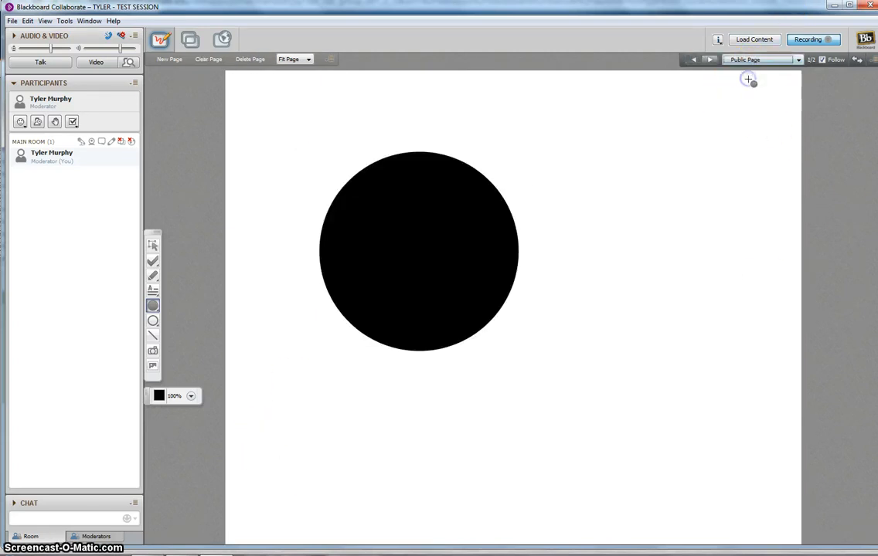
left_click(750, 61)
left_click(746, 87)
left_click(748, 60)
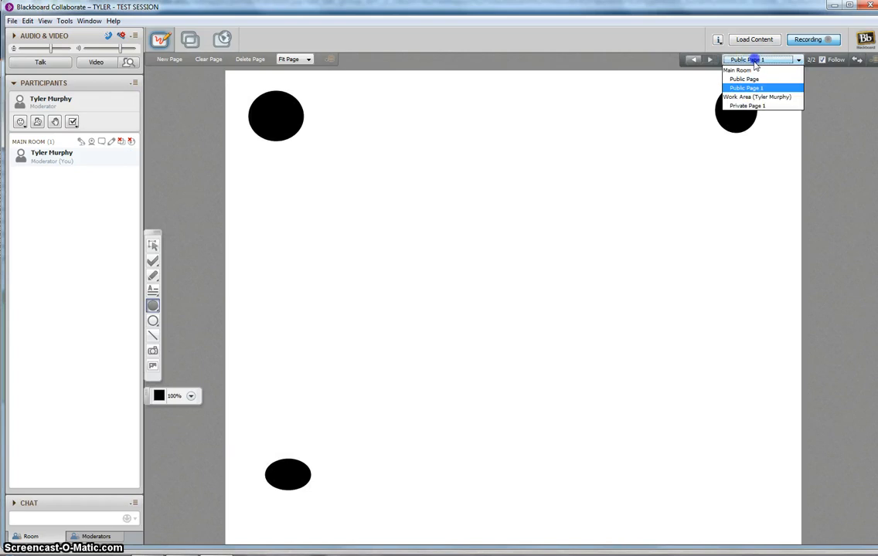
left_click(750, 106)
Return to the Public Page with the large black circle and delete that page with all its items
left_click(746, 61)
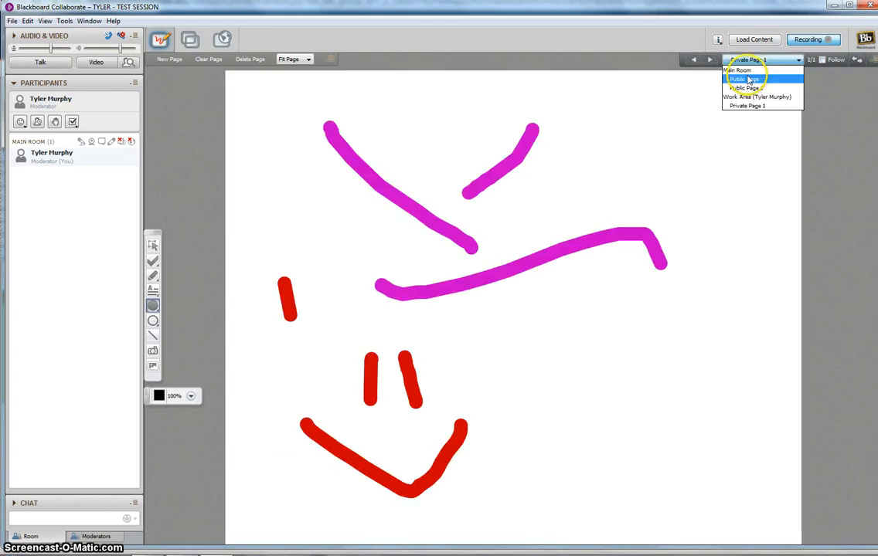
left_click(746, 79)
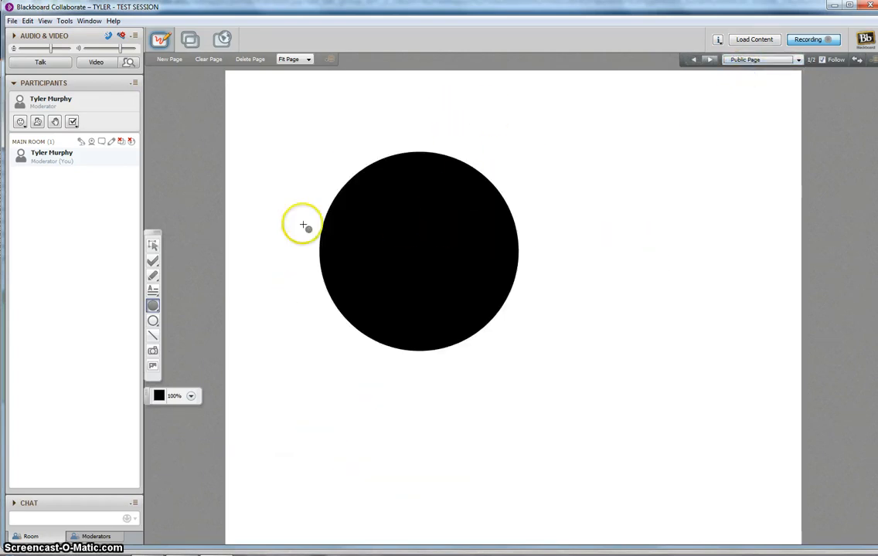
left_click(249, 59)
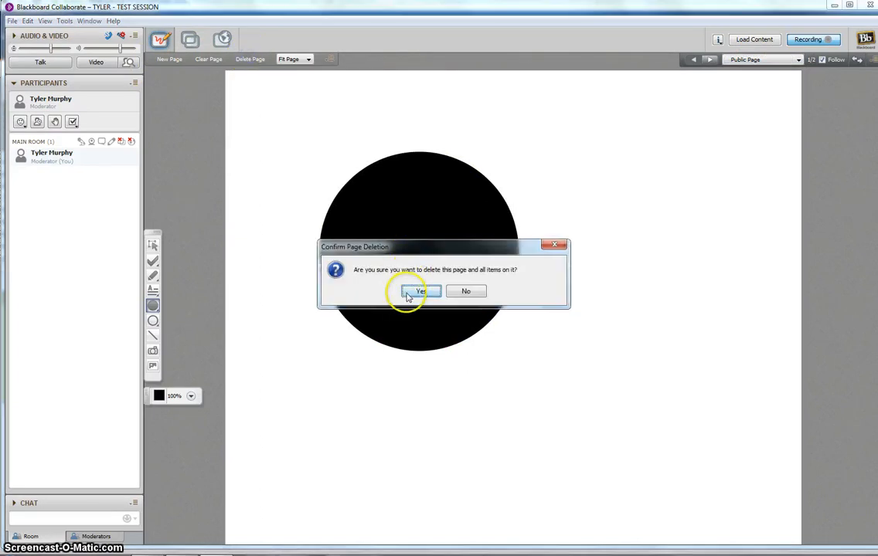
left_click(411, 292)
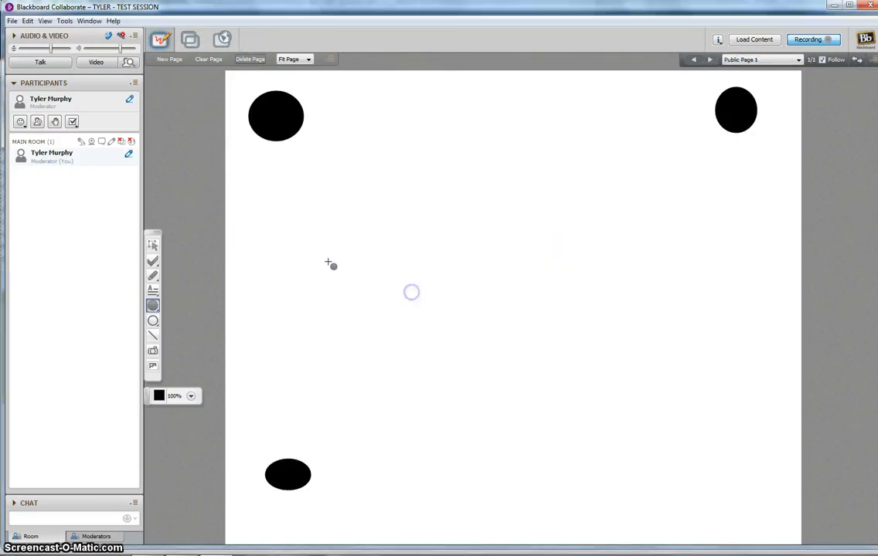
Look over the available session tools, including the Whiteboard and Telephony options
left_click(62, 22)
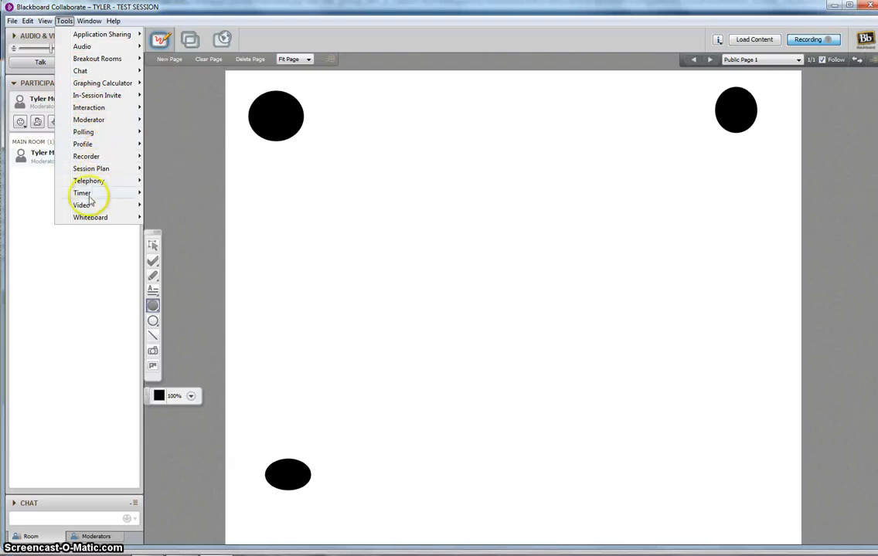
mouse_move(87, 220)
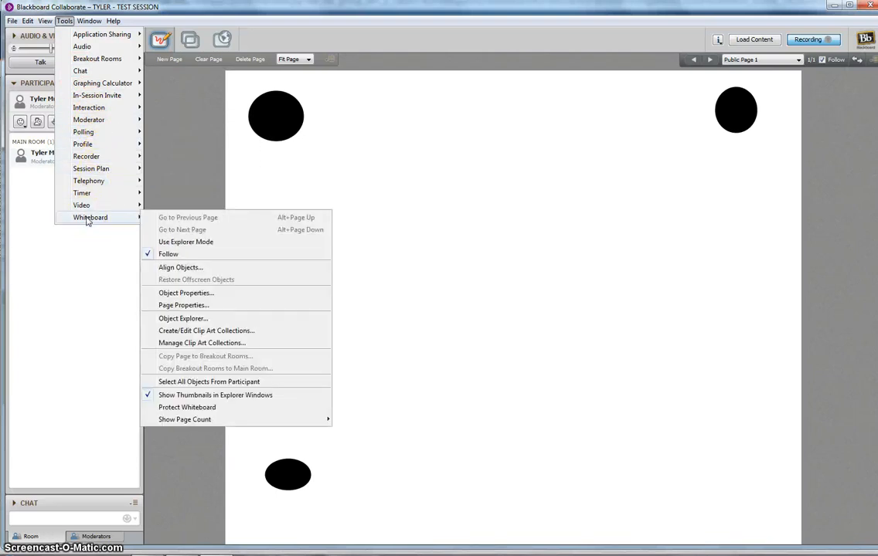
mouse_move(93, 181)
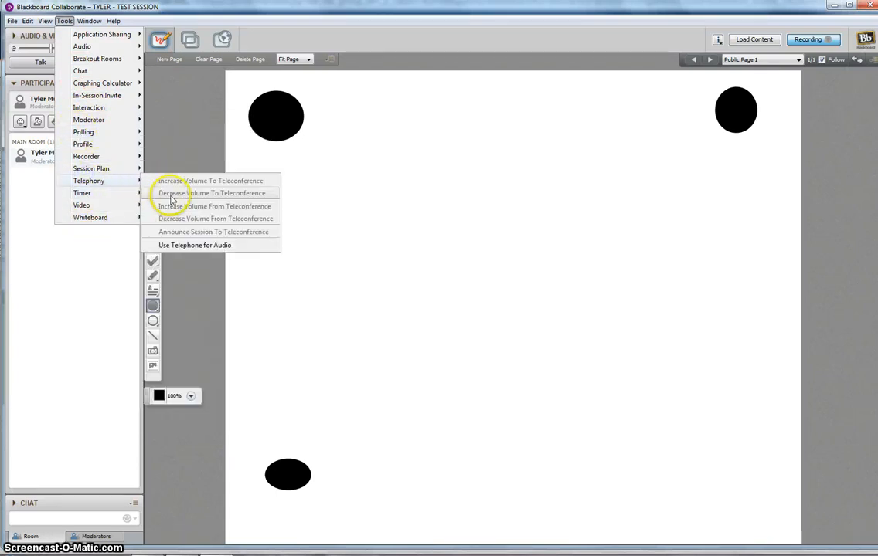
left_click(182, 133)
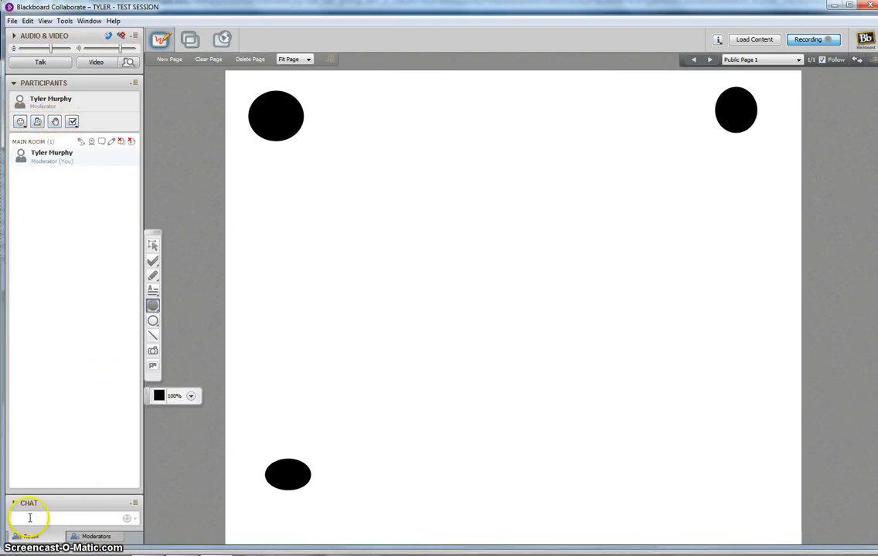
Detach the Chat panel and move it over the upper middle of the whiteboard
type("h")
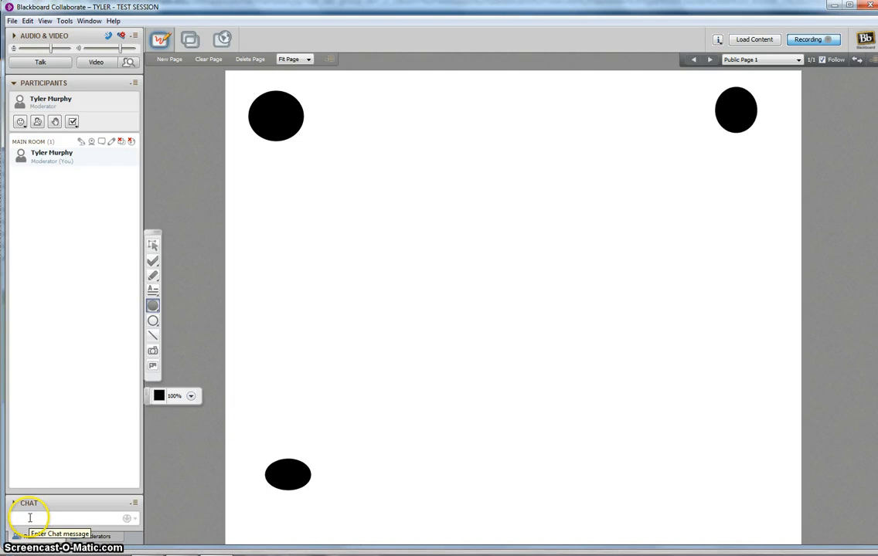
left_click(138, 507)
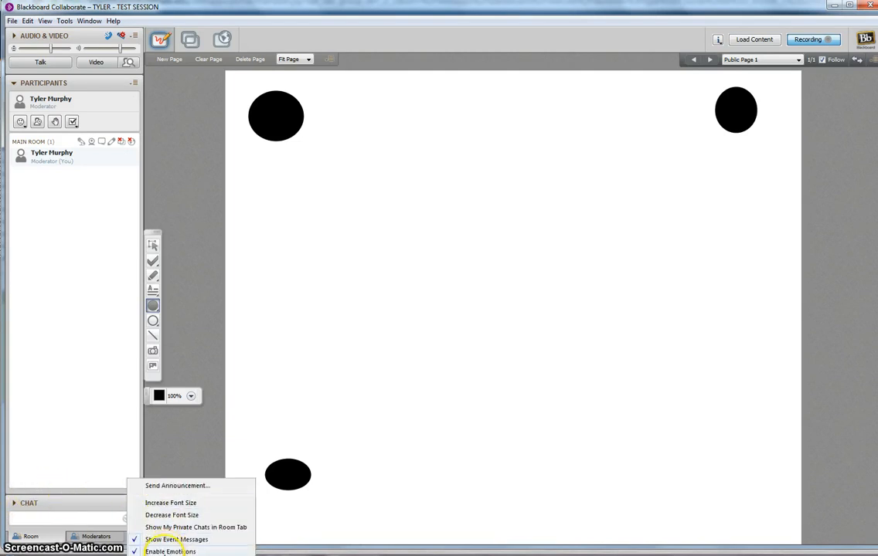
left_click(166, 529)
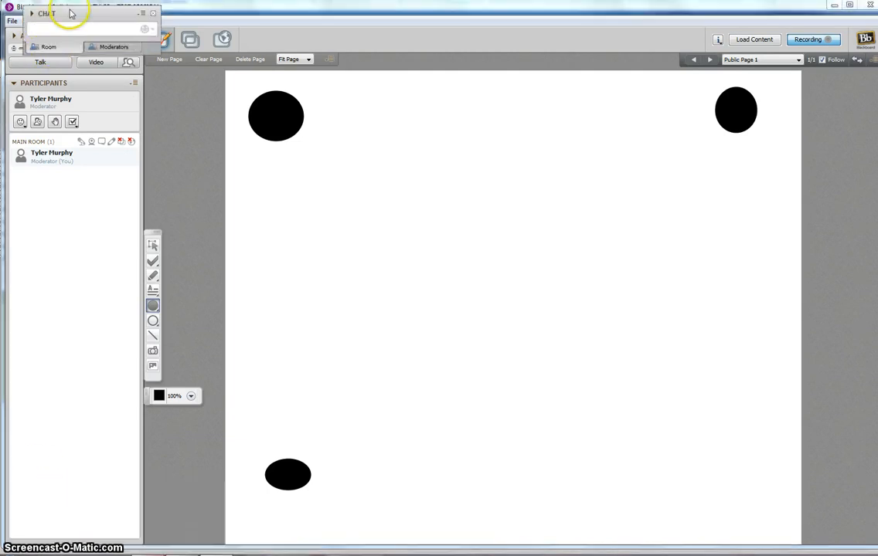
left_click_drag(70, 14, 240, 0)
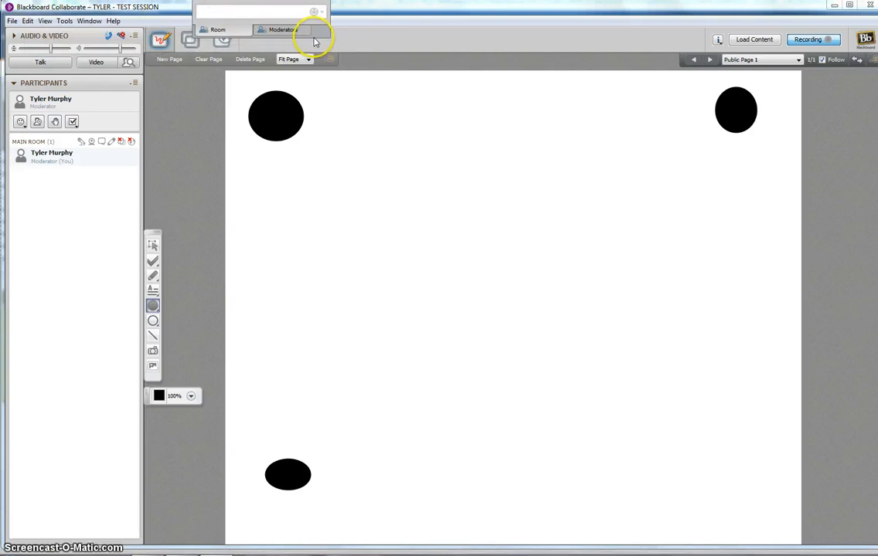
left_click_drag(307, 7, 444, 194)
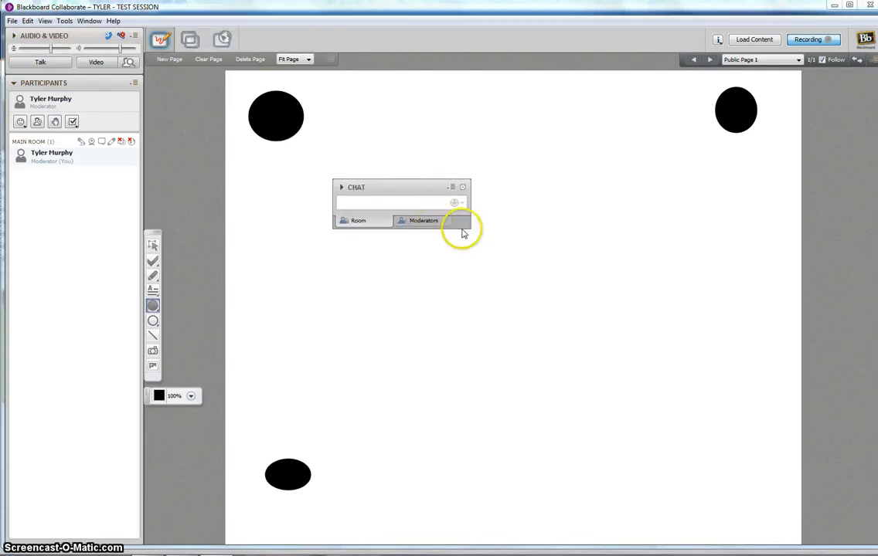
Reattach the Chat panel below the participants list and expand it to show the message history
left_click(452, 187)
left_click(481, 284)
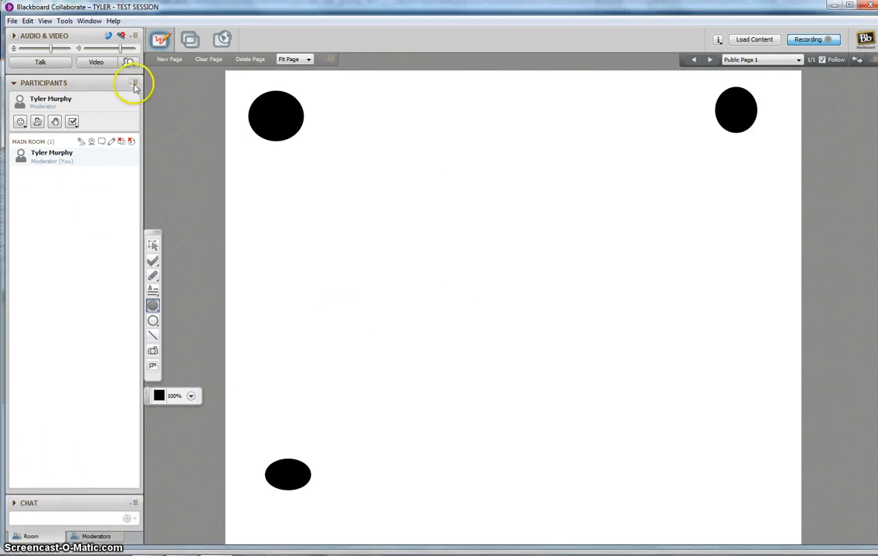
left_click(13, 504)
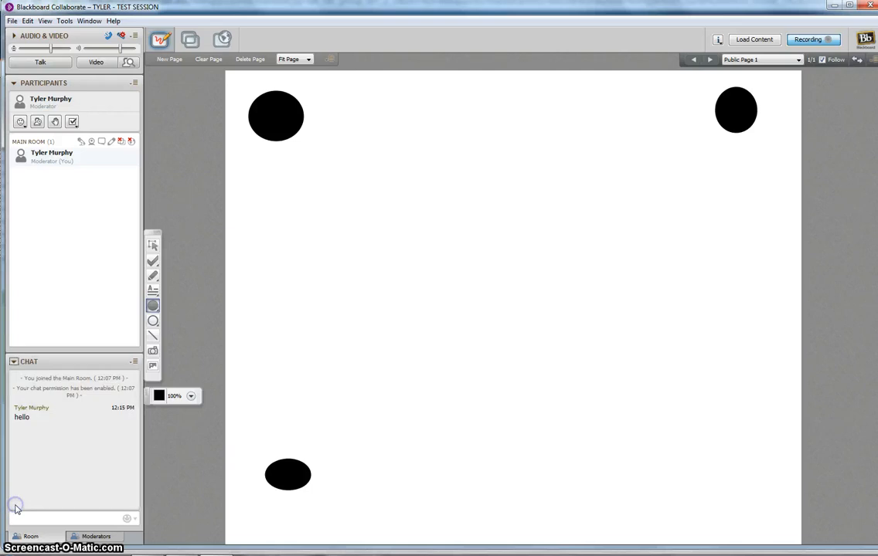
left_click(14, 362)
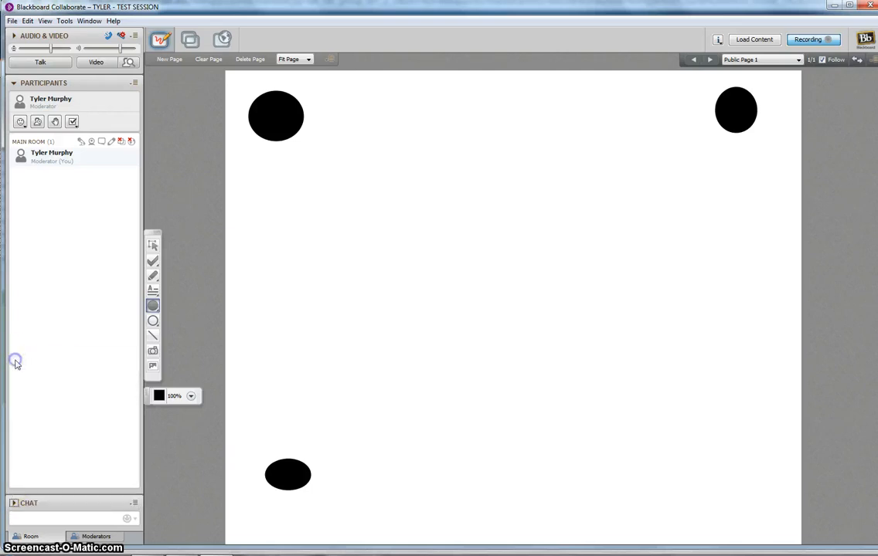
left_click(13, 503)
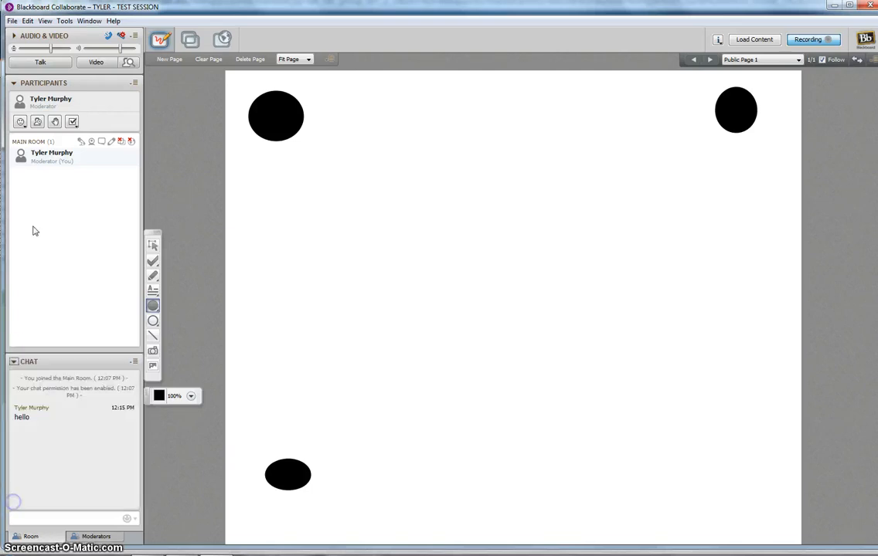
Collapse the Participants list and expand the Audio & Video panel to show the video area
left_click(14, 84)
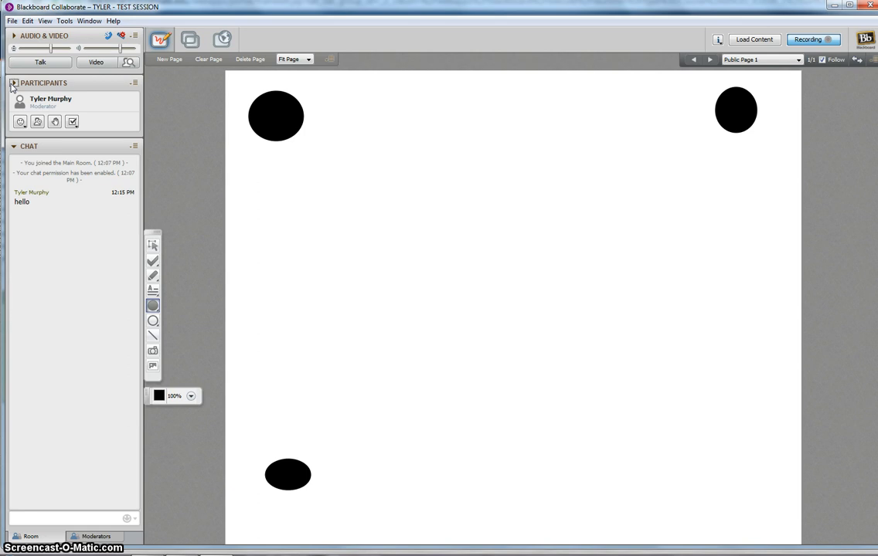
left_click(21, 122)
left_click(13, 148)
left_click(14, 36)
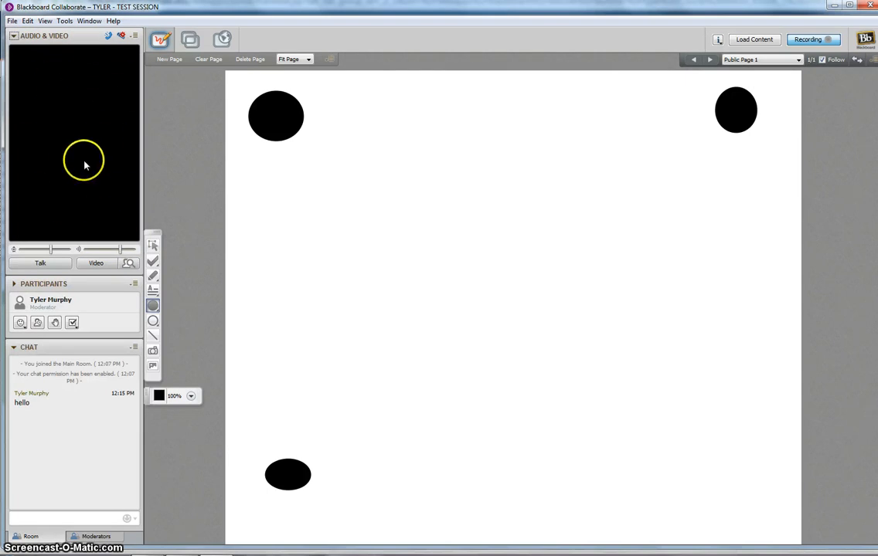
Examine the moderator and participant dial-in details for telephone audio, and close them without connecting
left_click(109, 36)
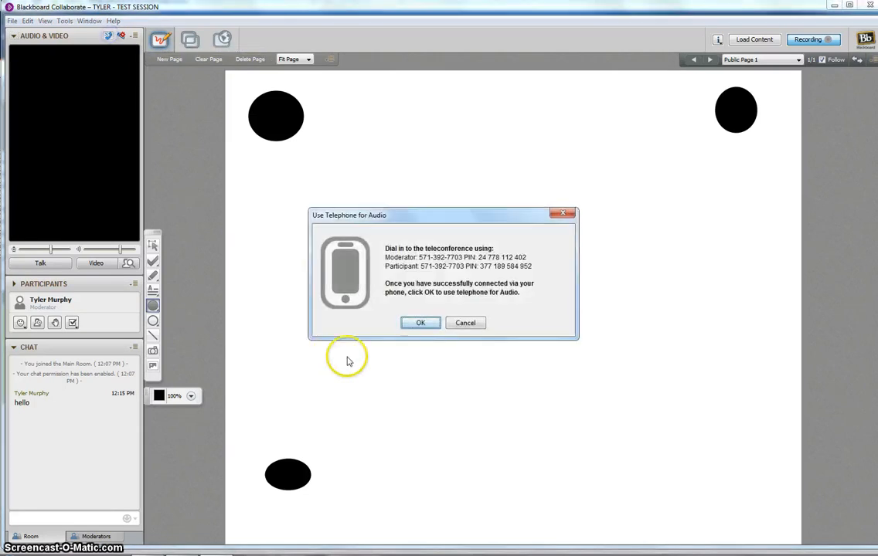
left_click_drag(421, 266, 470, 271)
left_click(418, 266)
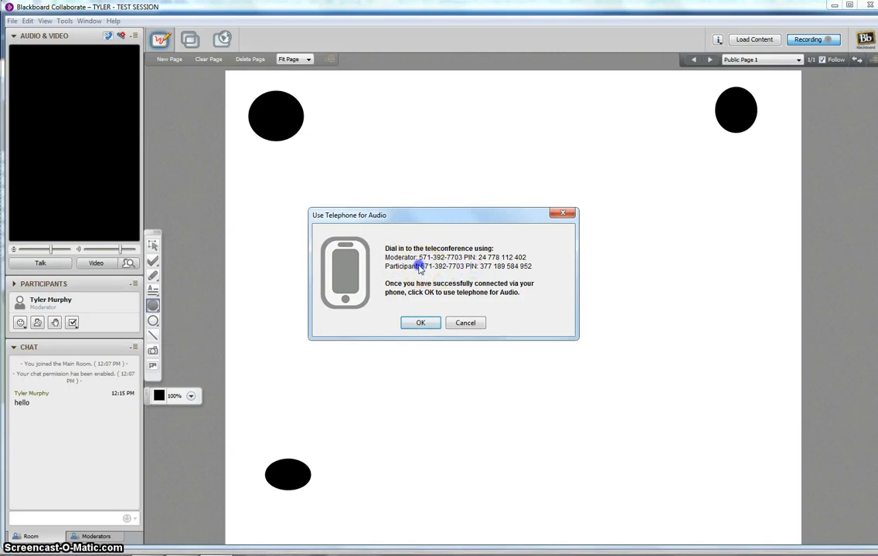
left_click(486, 266)
left_click(517, 303)
left_click(467, 325)
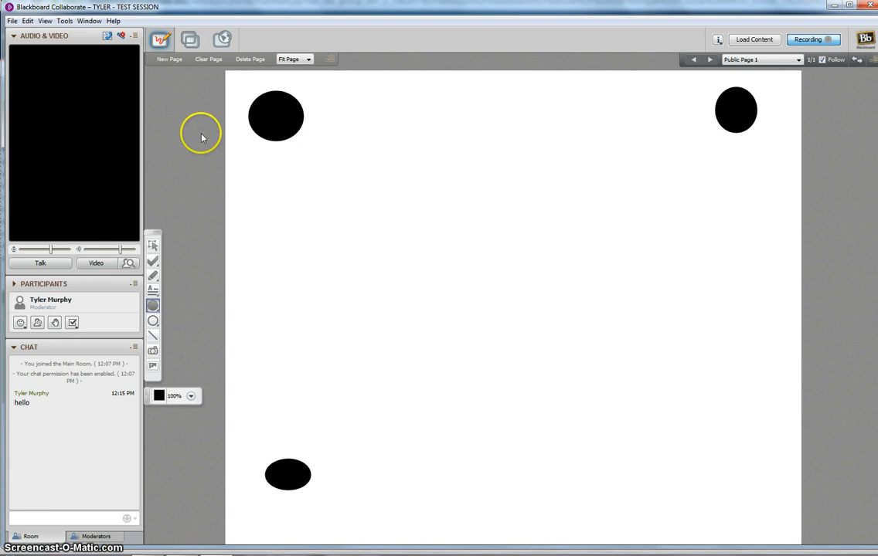